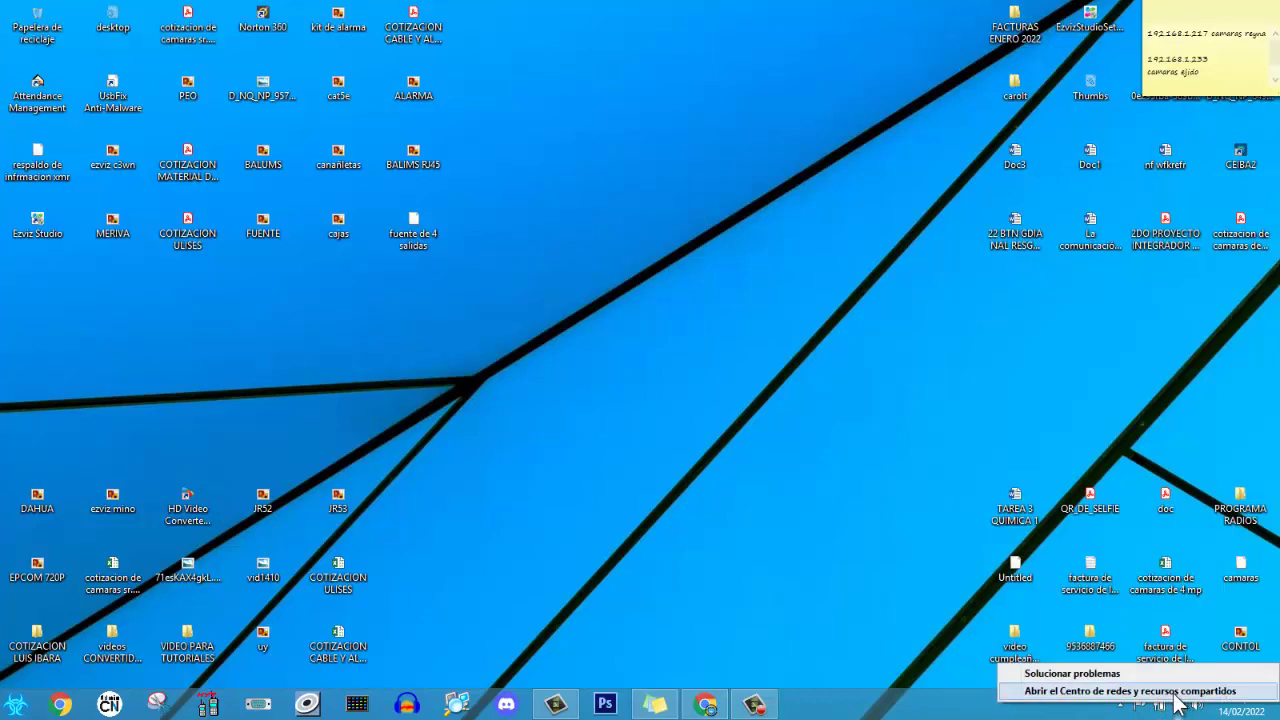
Open the Ethernet adapter's Internet Protocol version 4 properties from Network and Sharing Center.
{"action": "left_click", "coordinate": [1155, 703]}
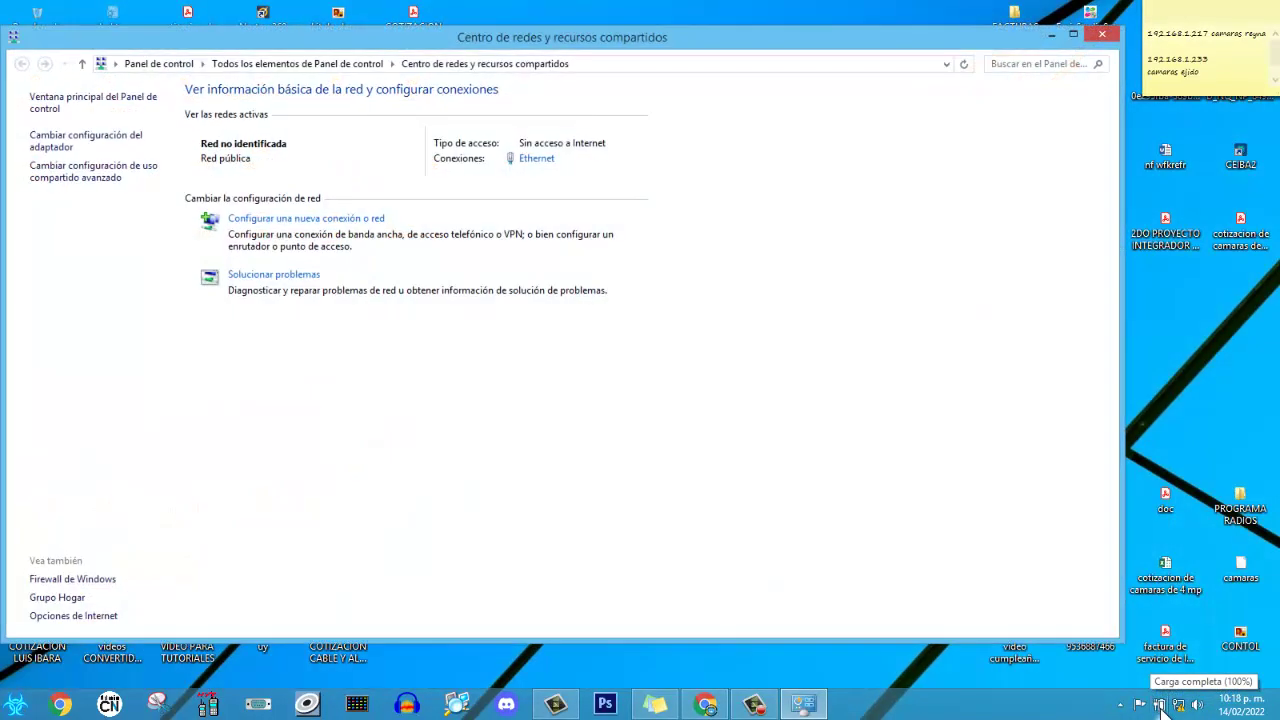
{"action": "left_click", "coordinate": [50, 145]}
{"action": "right_click", "coordinate": [140, 158]}
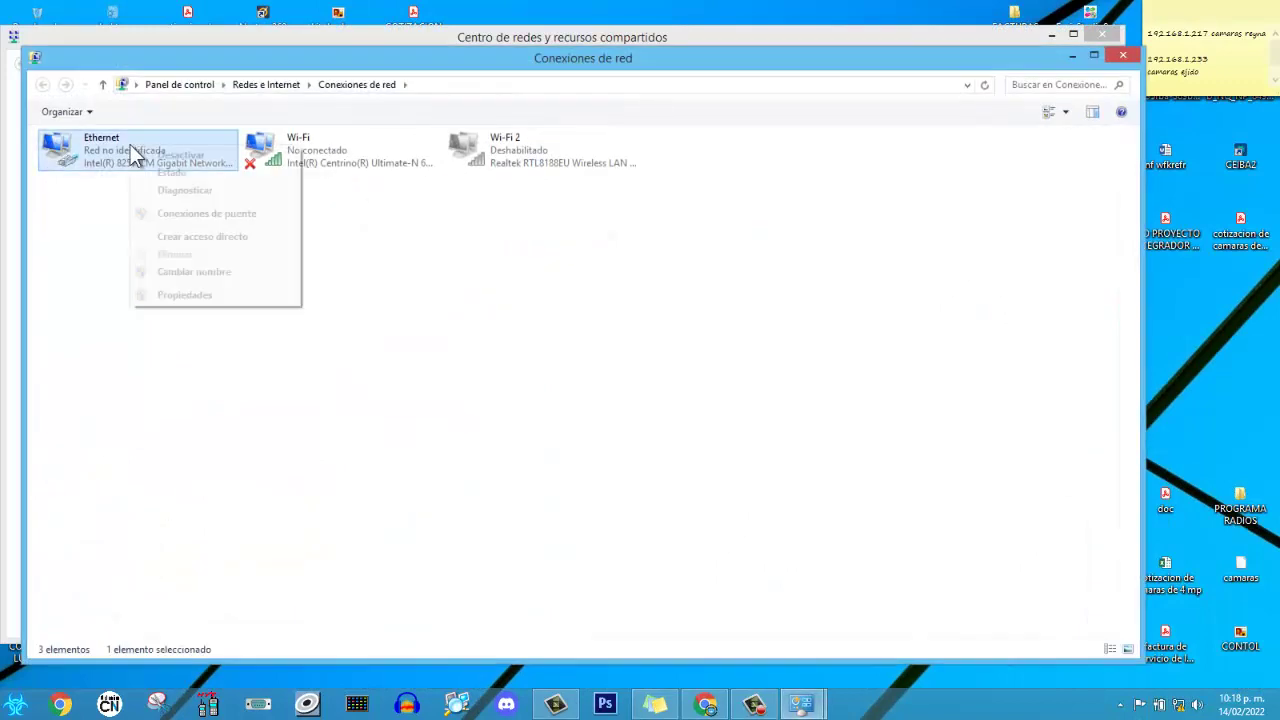
{"action": "left_click", "coordinate": [200, 296]}
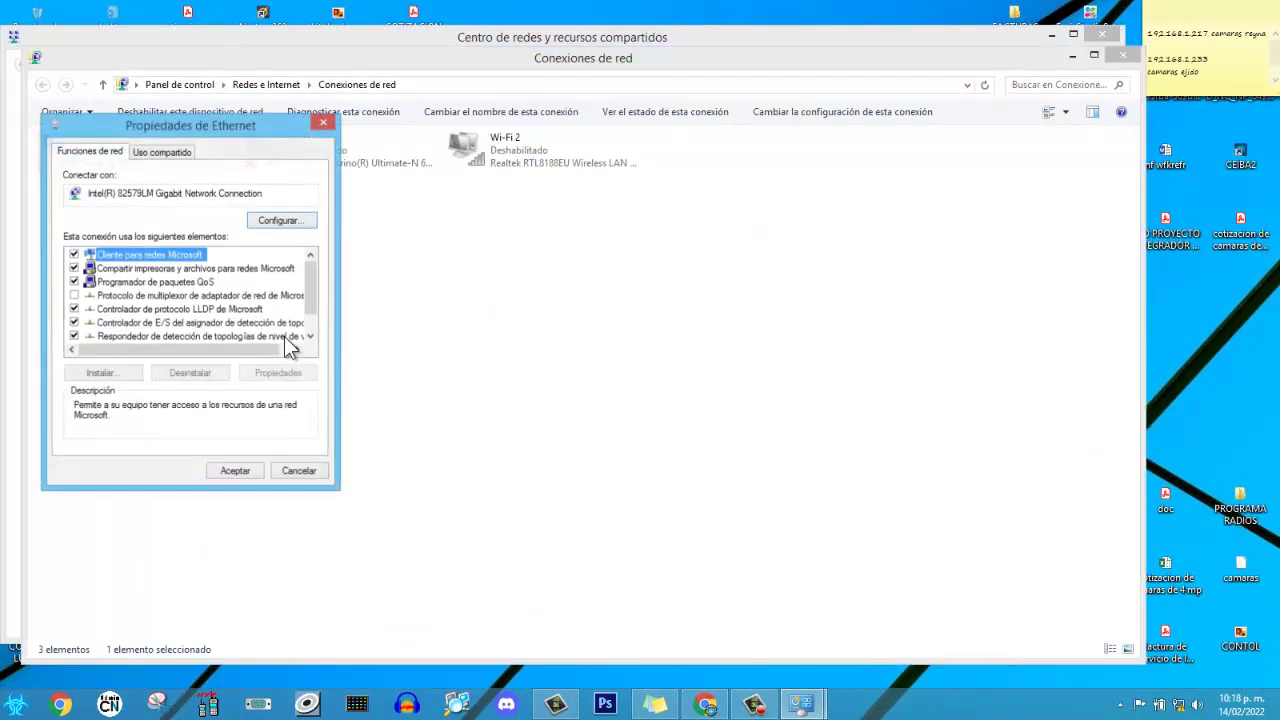
{"action": "scroll", "coordinate": [309, 312], "scroll_direction": "down", "scroll_amount": 1}
{"action": "left_click", "coordinate": [234, 339]}
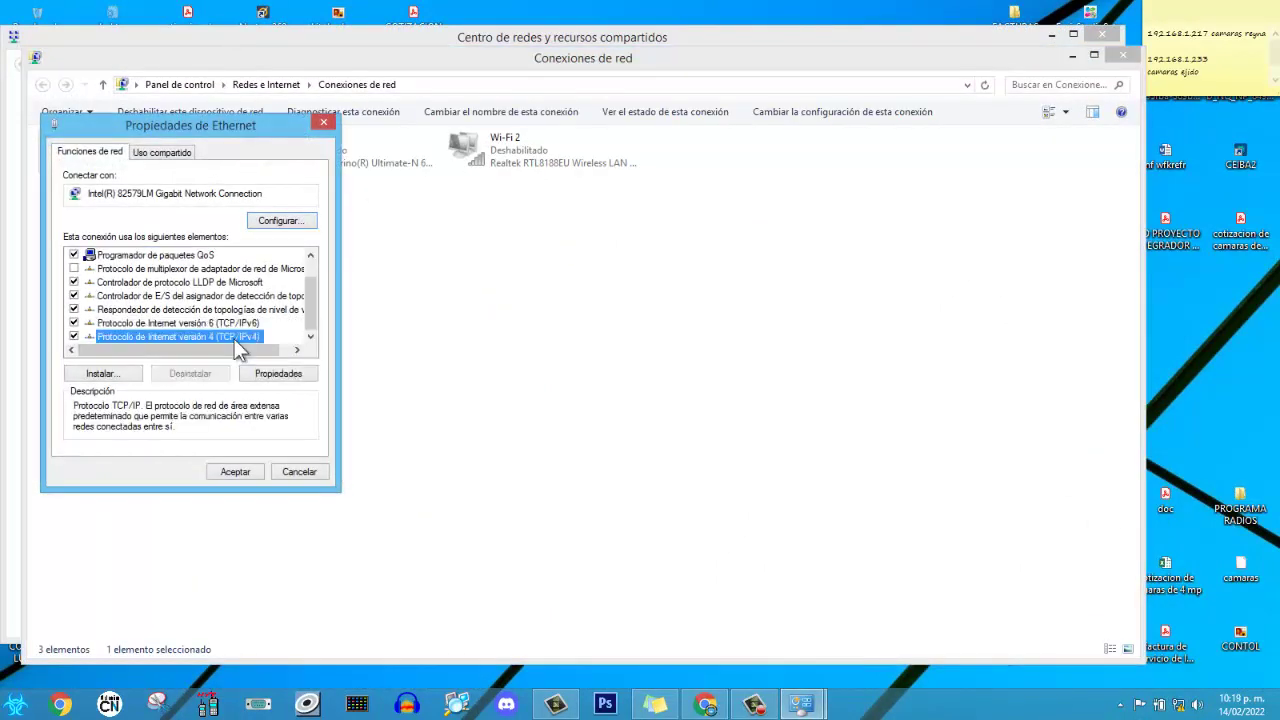
{"action": "left_click", "coordinate": [272, 372]}
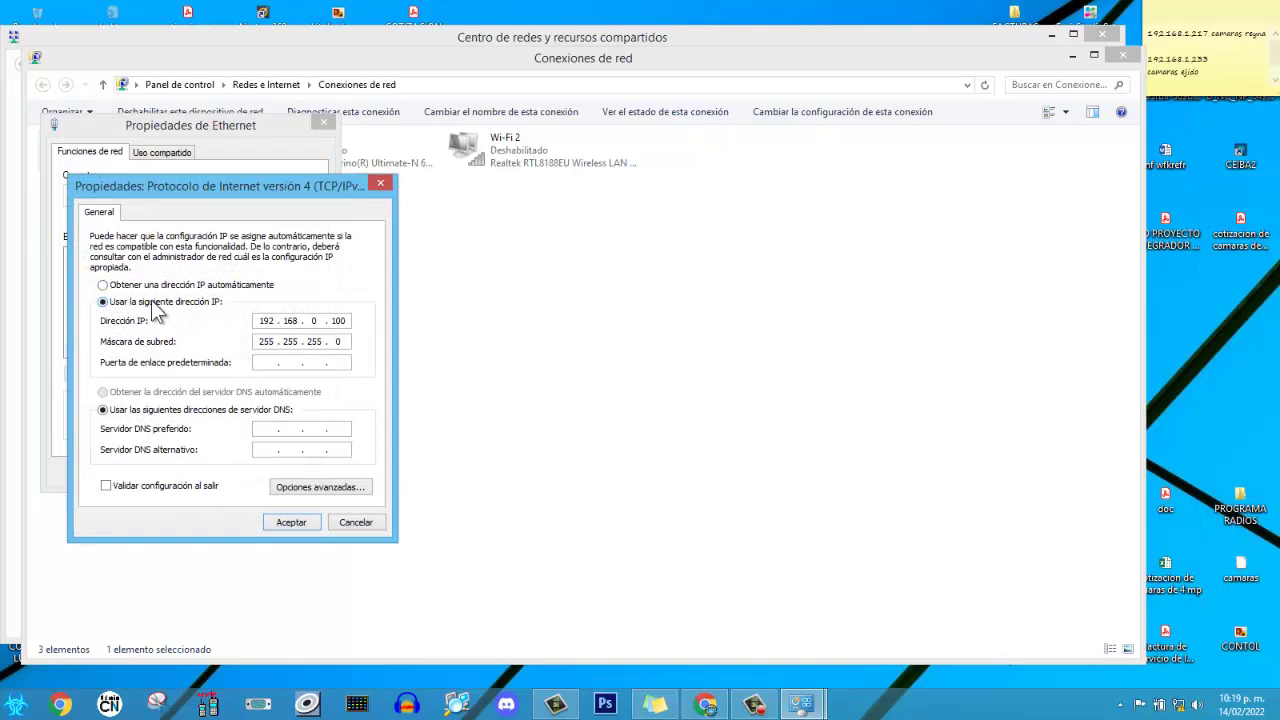
Set a fixed IP 192.168.0.100, mask 255.255.255.0 and gateway 192.168.0.254.
{"action": "left_click", "coordinate": [102, 286]}
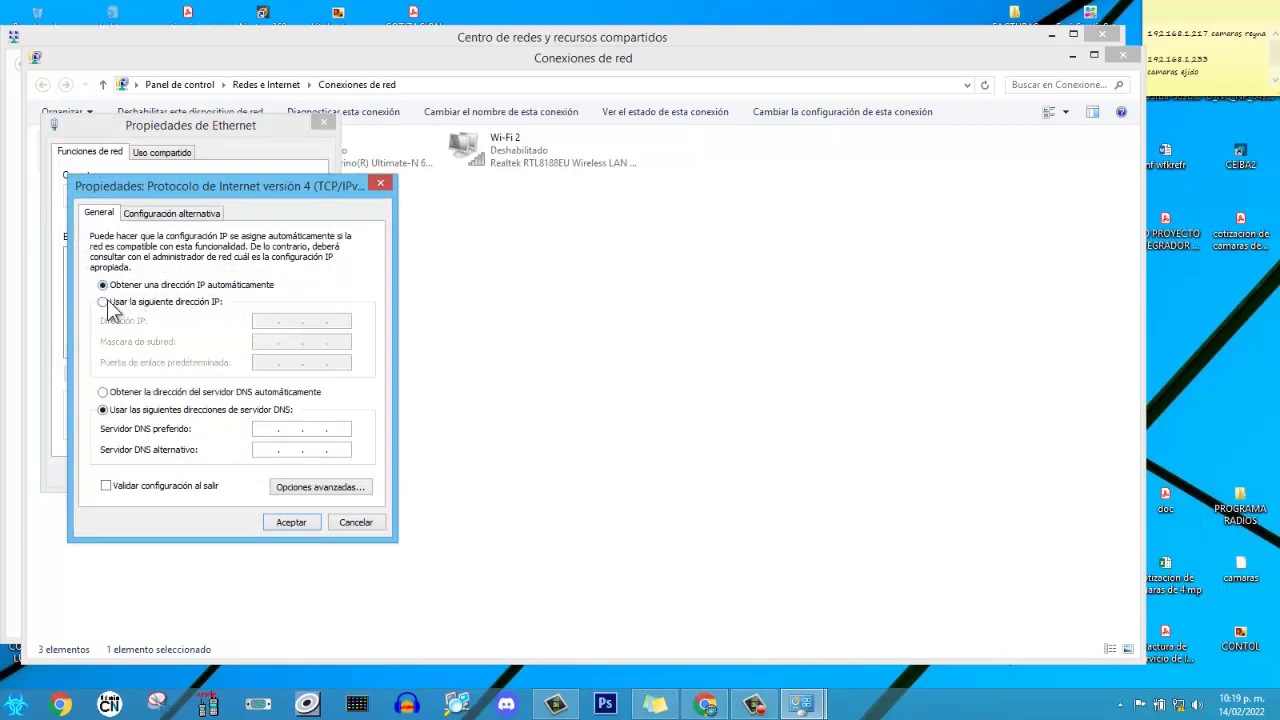
{"action": "left_click", "coordinate": [104, 301]}
{"action": "left_click", "coordinate": [266, 320]}
{"action": "type", "text": "192 . 168 . "}
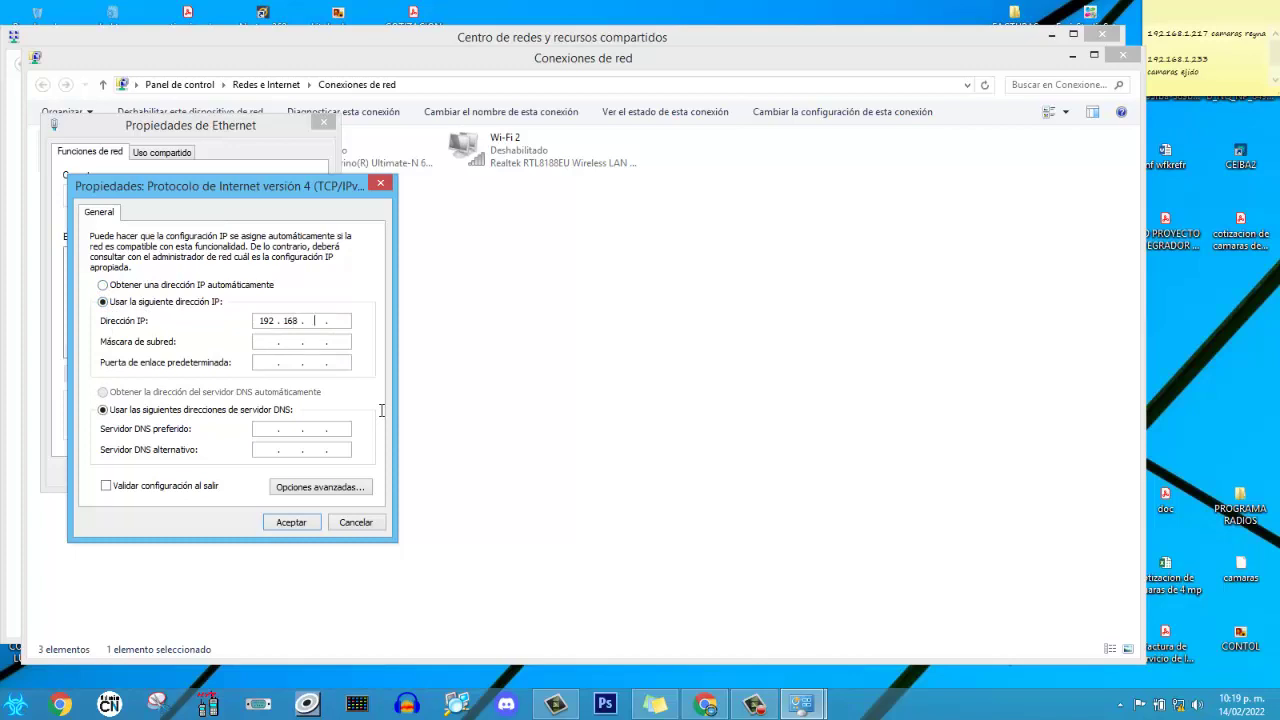
{"action": "type", "text": "0 . 100"}
{"action": "key", "text": "Tab"}
{"action": "left_click", "coordinate": [256, 364]}
{"action": "type", "text": "192 . 168 . 9 ."}
{"action": "key", "text": "BackSpace"}
{"action": "type", "text": "0 . 254"}
Apply the IPv4 settings, allow network discovery, close the network windows and return to Chrome.
{"action": "left_click", "coordinate": [291, 522]}
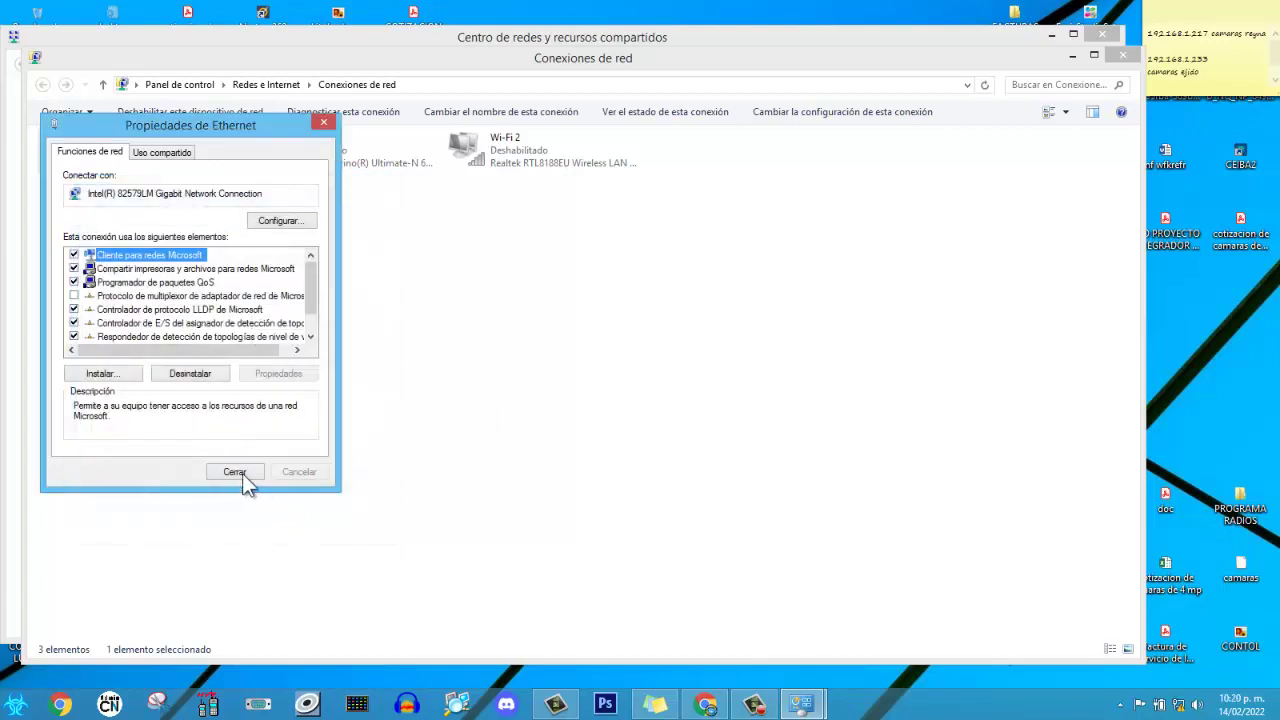
{"action": "left_click", "coordinate": [241, 473]}
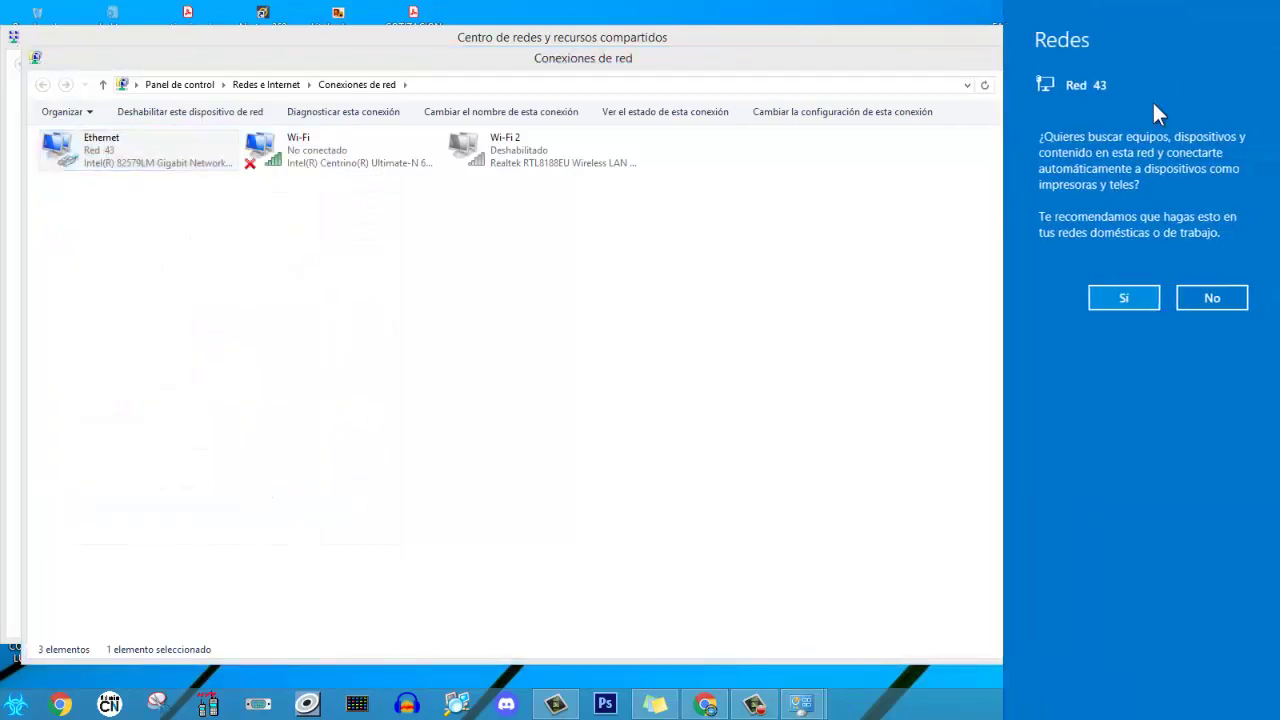
{"action": "left_click", "coordinate": [1108, 299]}
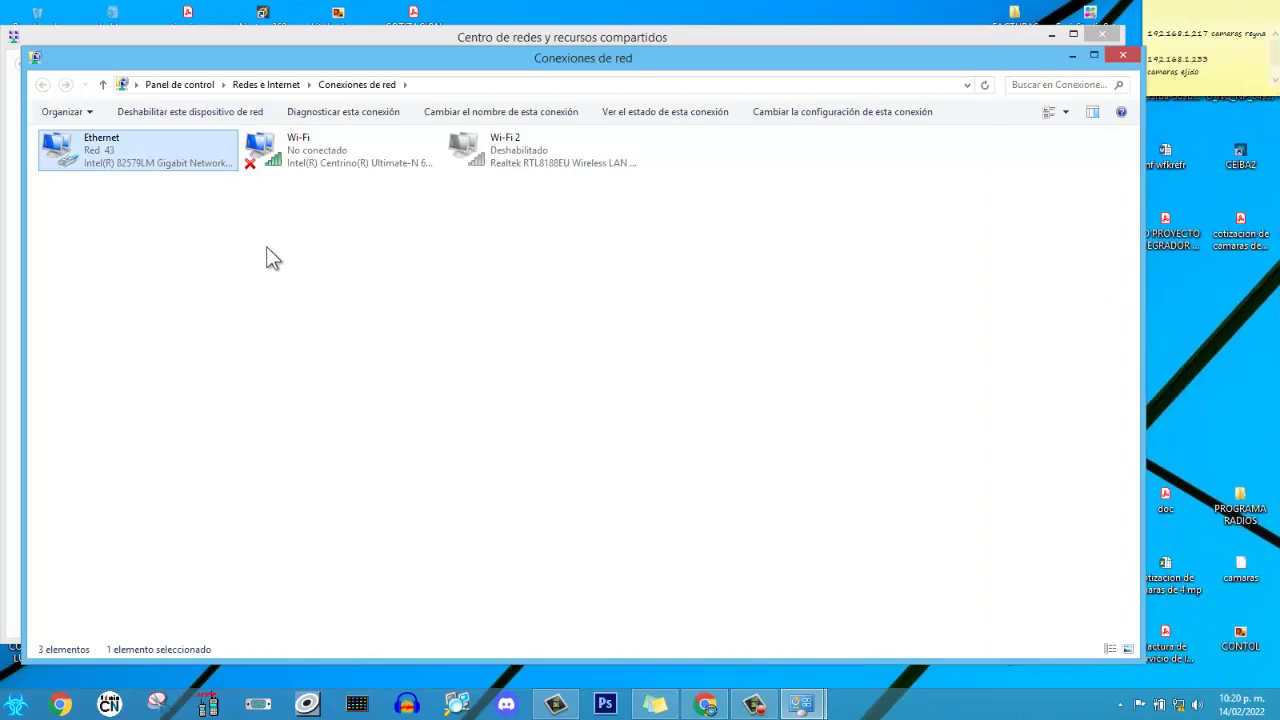
{"action": "left_click", "coordinate": [1122, 55]}
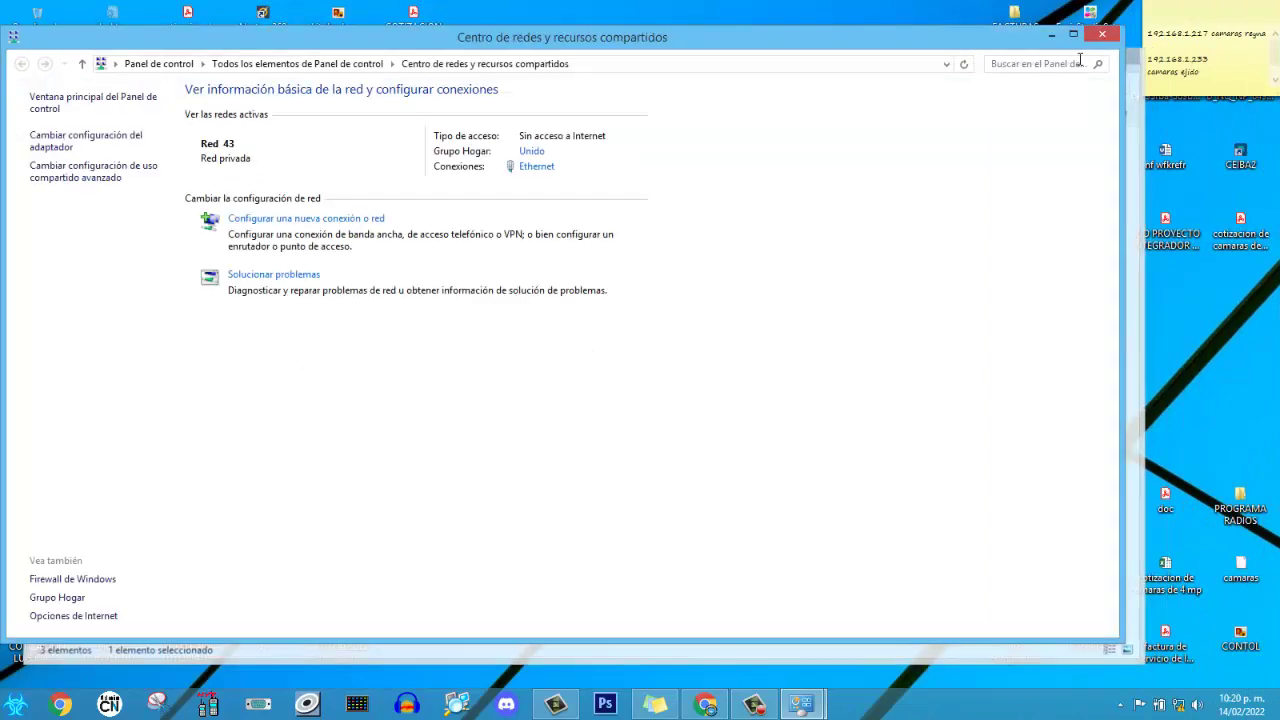
{"action": "left_click", "coordinate": [1102, 35]}
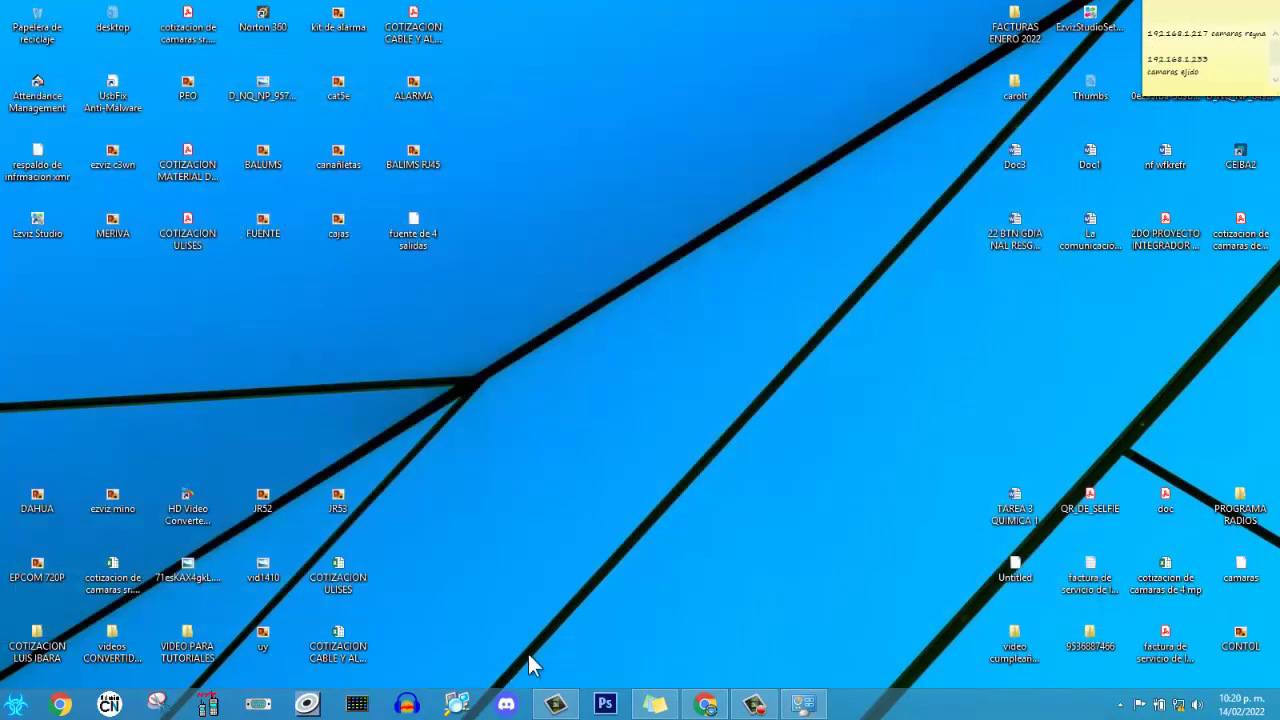
{"action": "left_click", "coordinate": [706, 704]}
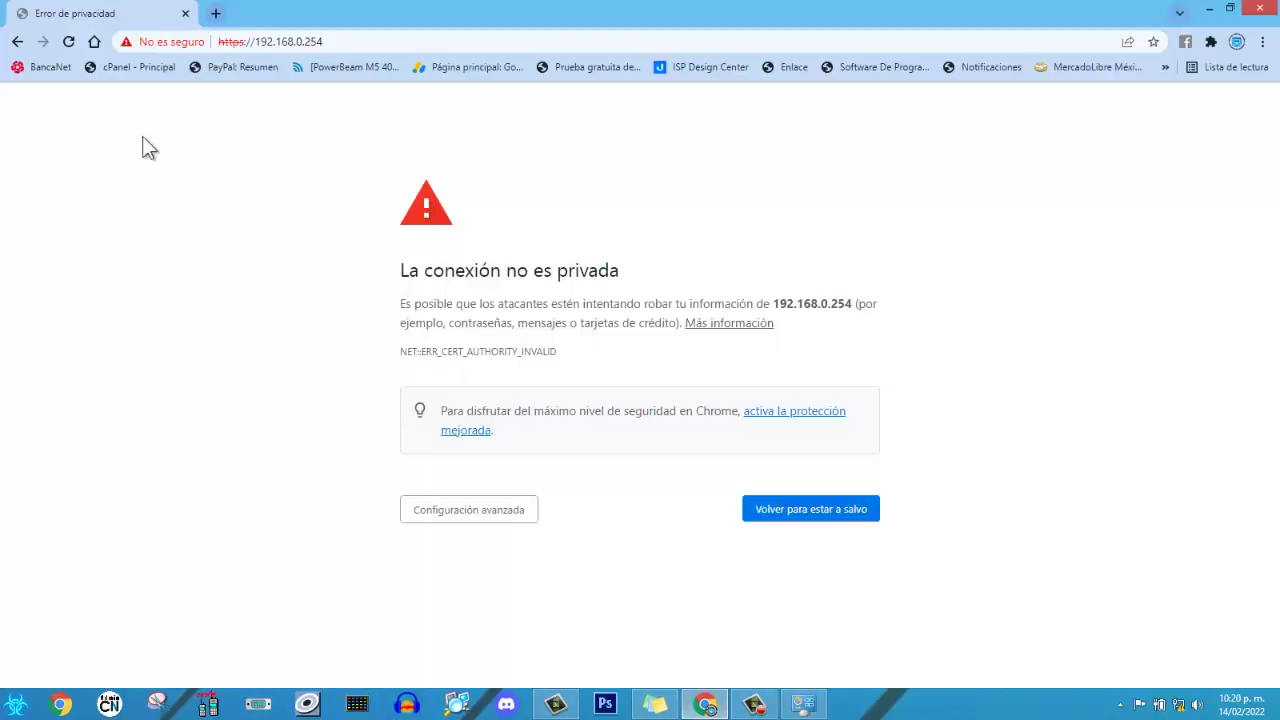
Load 192.168.0.254 in a fresh tab and proceed past the certificate warning to the unsecured site.
{"action": "left_click", "coordinate": [342, 41]}
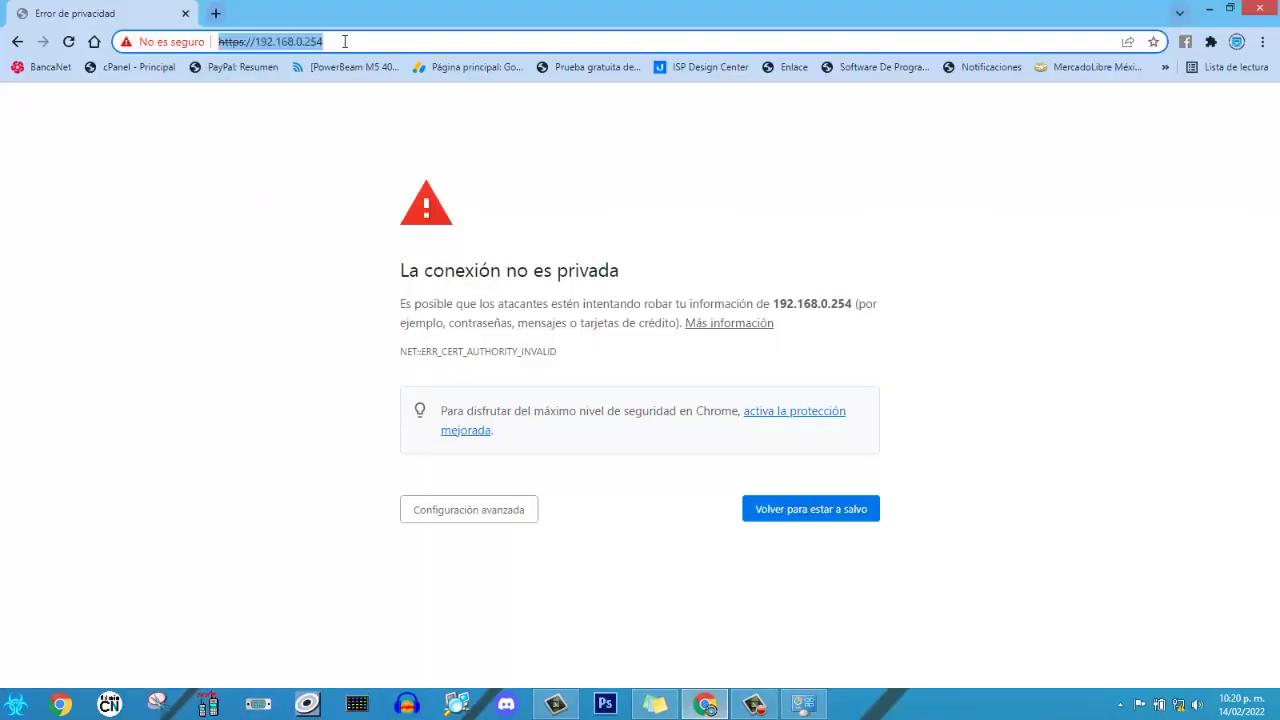
{"action": "left_click", "coordinate": [216, 14]}
{"action": "left_click", "coordinate": [184, 13]}
{"action": "type", "text": "192.168.0"}
{"action": "key", "text": "Return"}
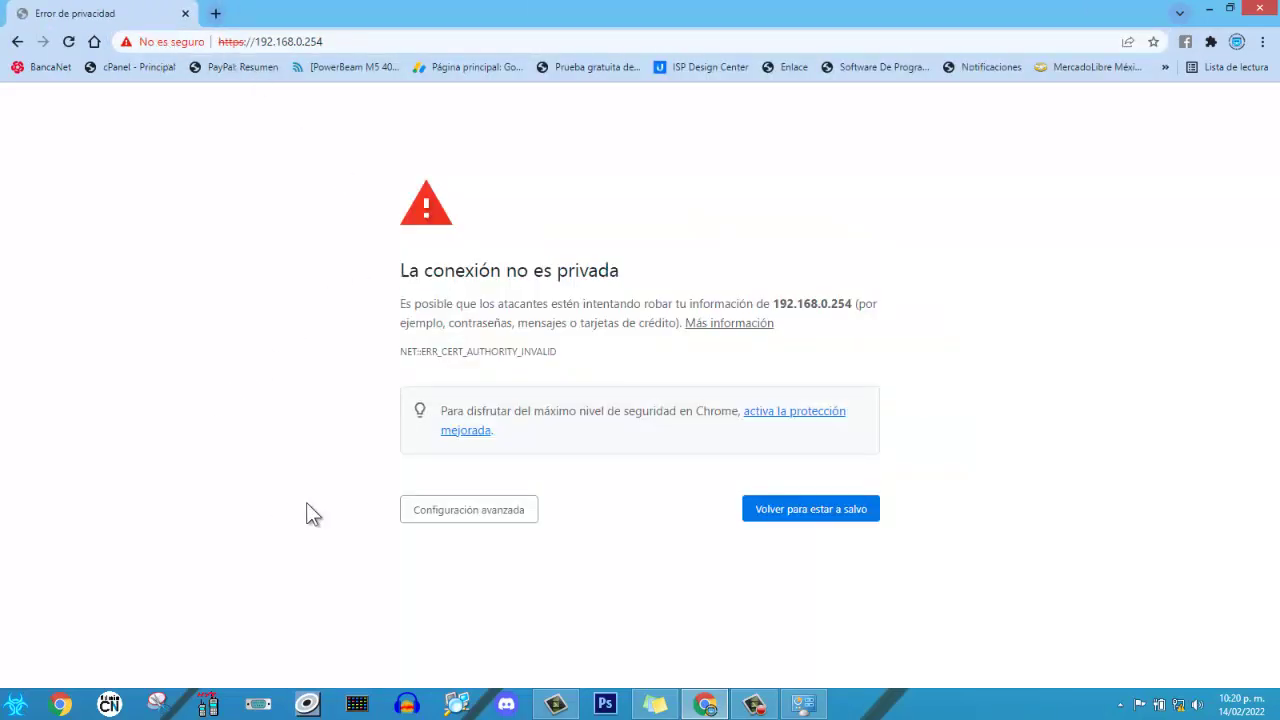
{"action": "left_click", "coordinate": [417, 522]}
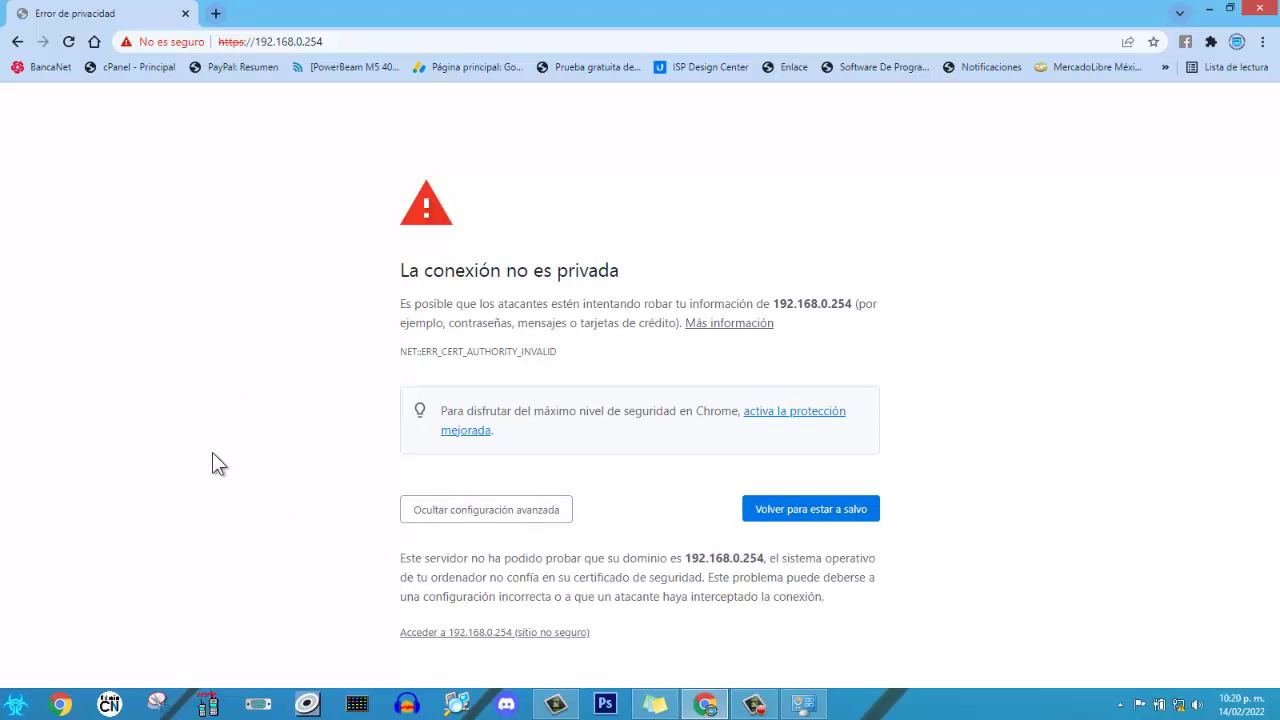
{"action": "left_click", "coordinate": [444, 634]}
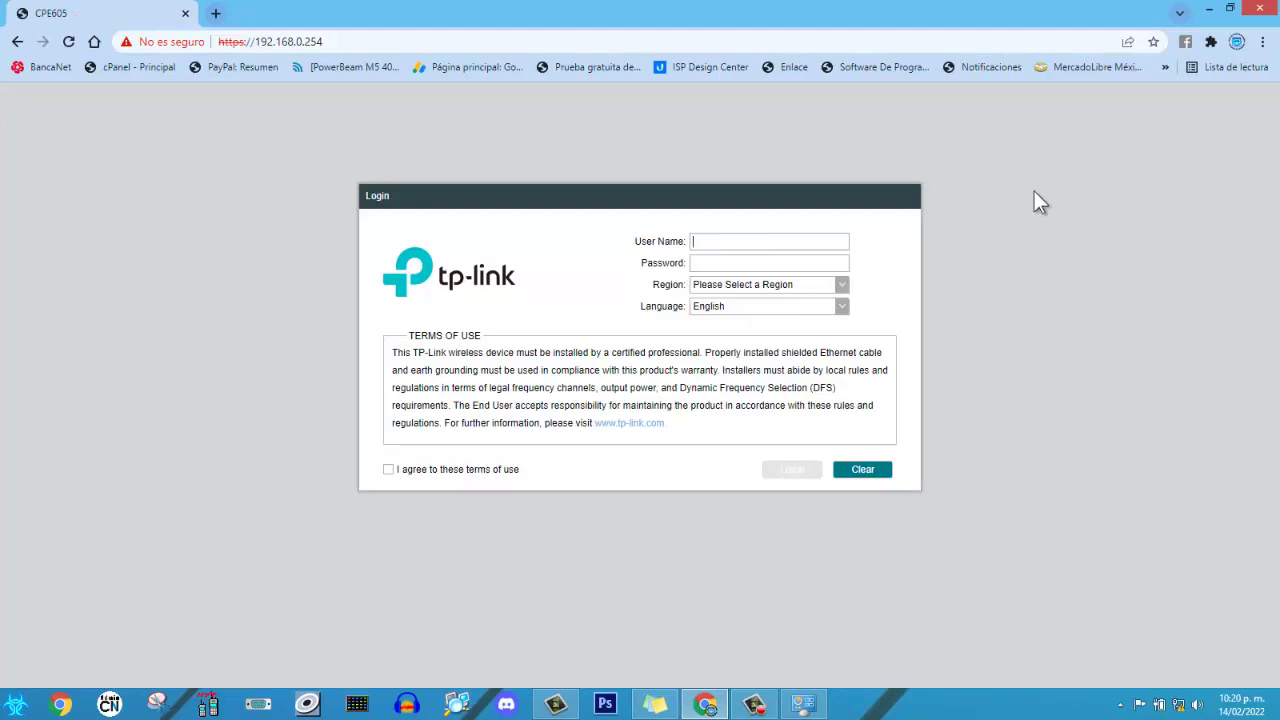
Enter the default admin user name and password and select Mexico as the region.
{"action": "type", "text": "admin"}
{"action": "left_click", "coordinate": [786, 265]}
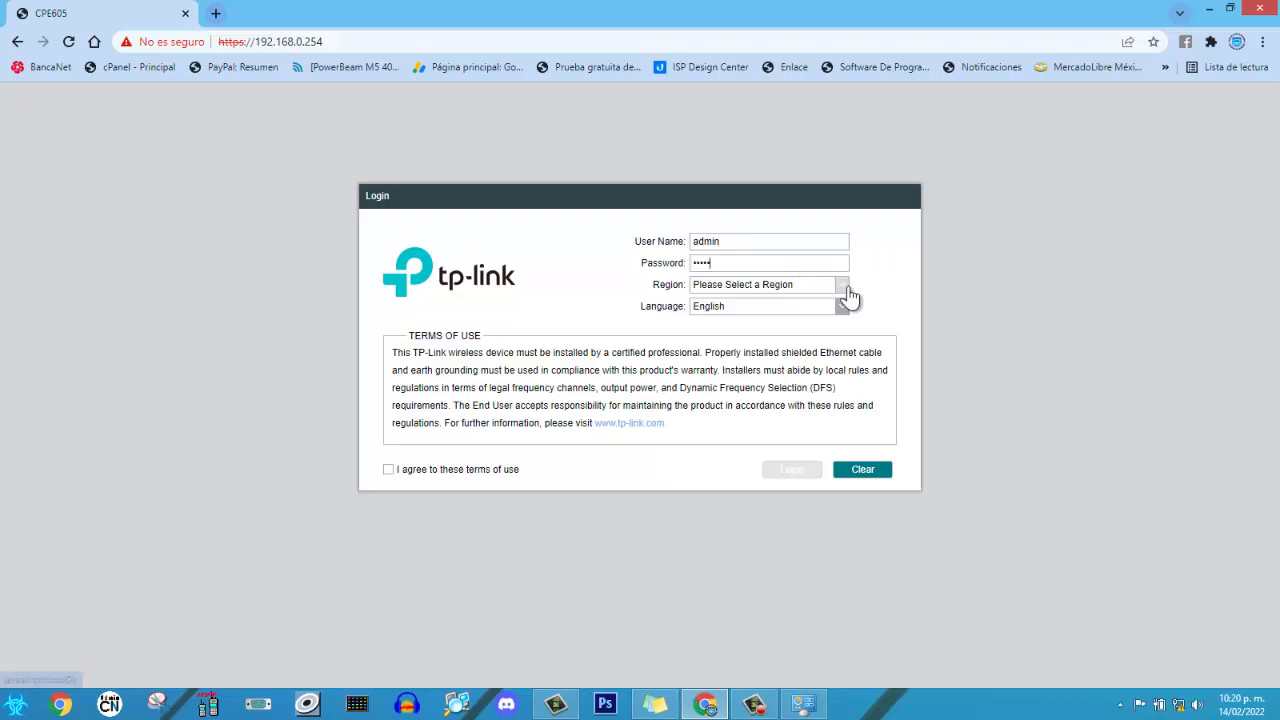
{"action": "left_click", "coordinate": [846, 290]}
{"action": "scroll", "coordinate": [760, 378], "scroll_direction": "down", "scroll_amount": 3}
{"action": "scroll", "coordinate": [760, 378], "scroll_direction": "up", "scroll_amount": 1}
{"action": "scroll", "coordinate": [760, 378], "scroll_direction": "down", "scroll_amount": 5}
{"action": "scroll", "coordinate": [760, 378], "scroll_direction": "down", "scroll_amount": 6}
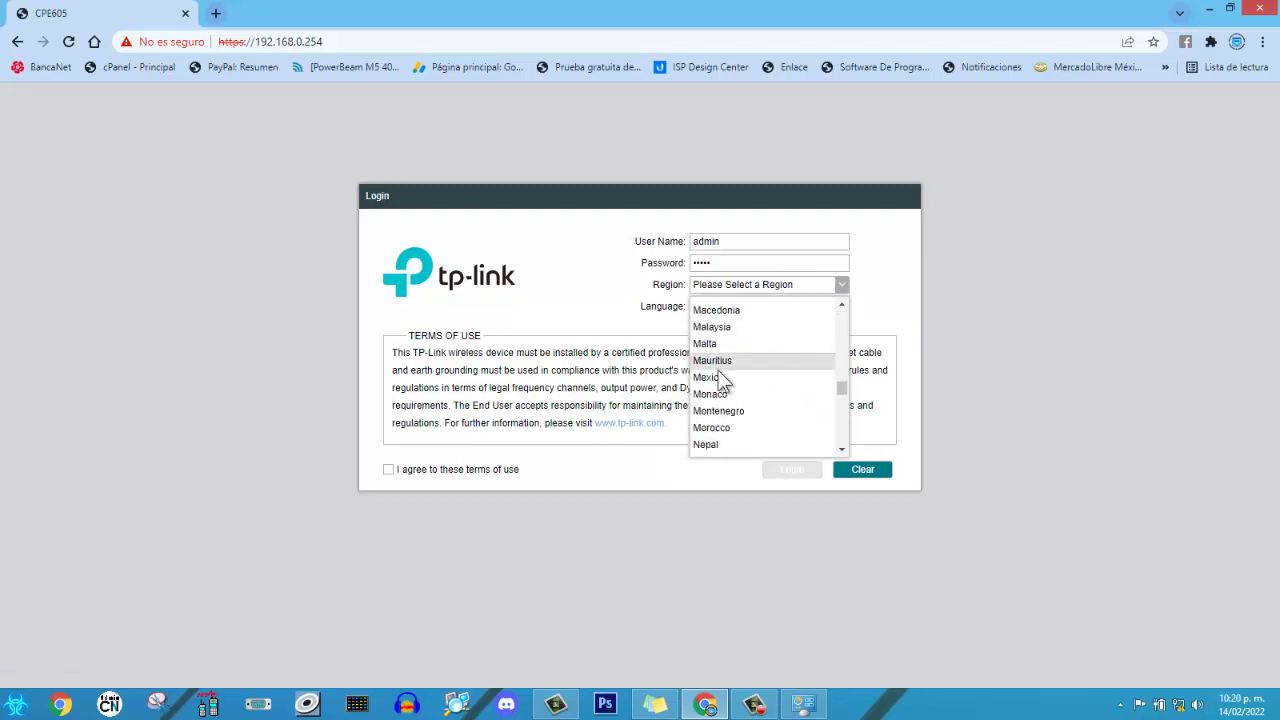
{"action": "left_click", "coordinate": [716, 377]}
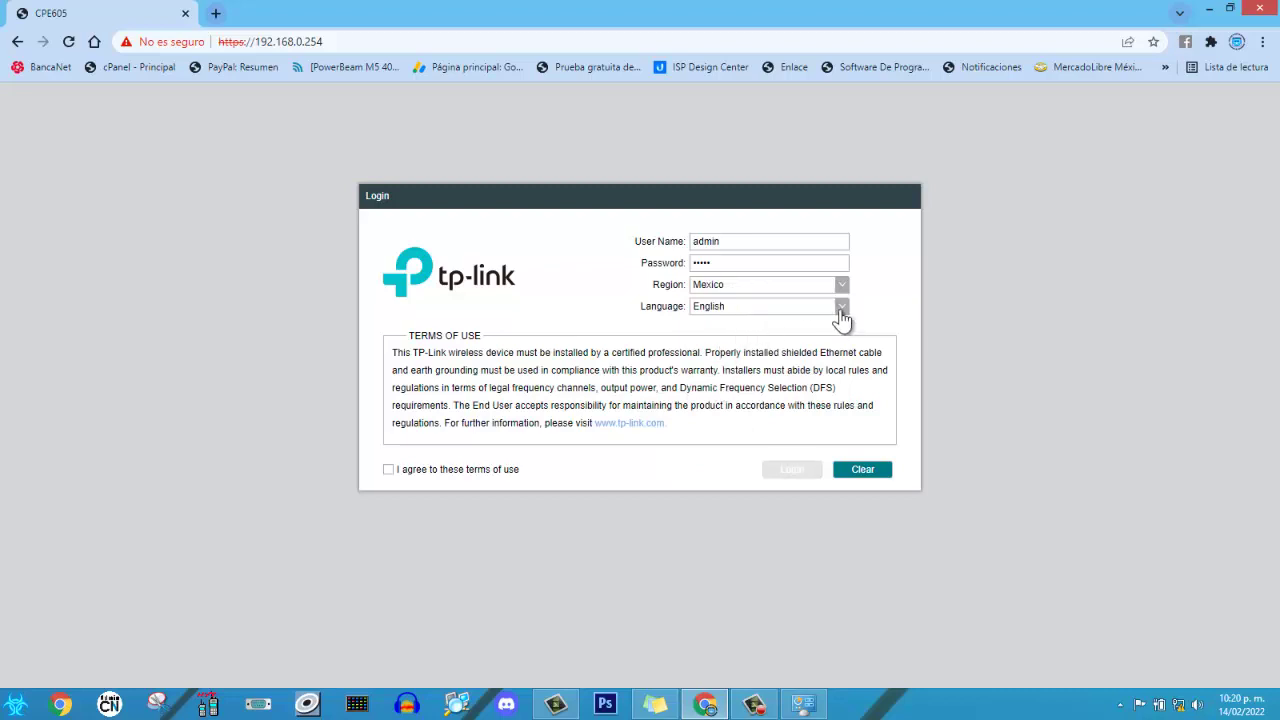
Set the language to Español, accept the terms of use and log in.
{"action": "left_click", "coordinate": [840, 310]}
{"action": "left_click", "coordinate": [728, 361]}
{"action": "left_click", "coordinate": [446, 472]}
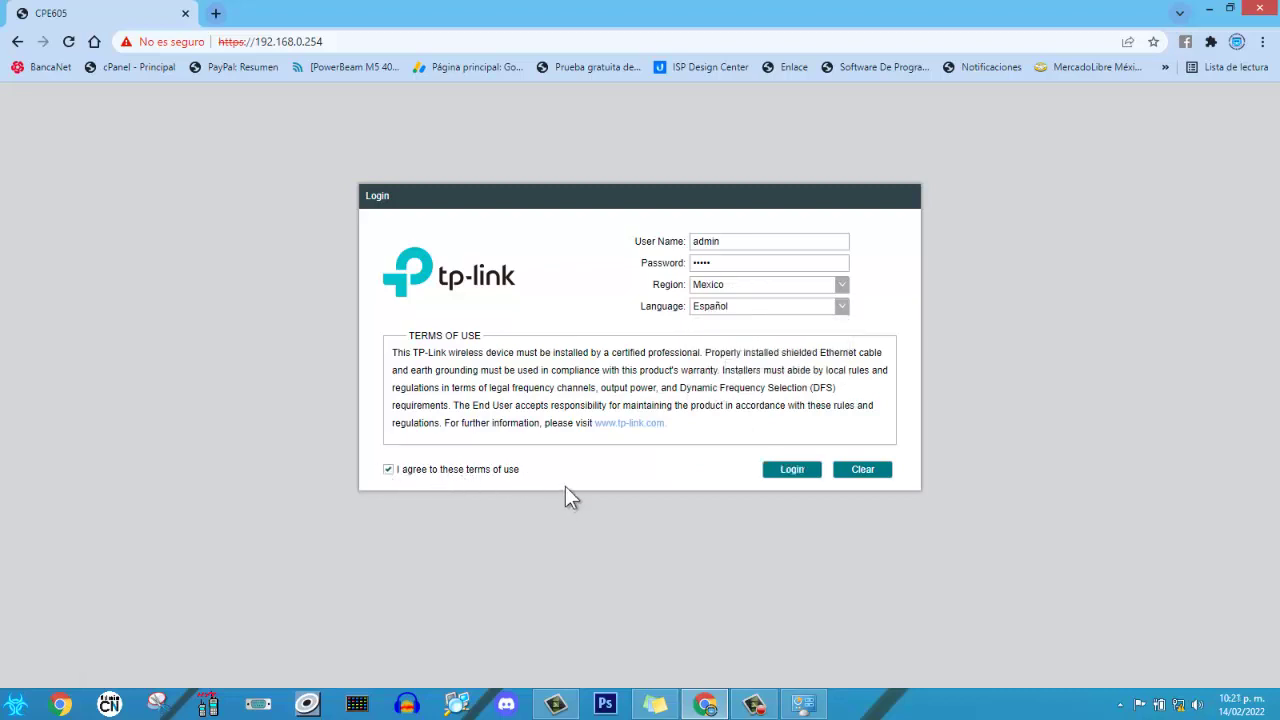
{"action": "left_click", "coordinate": [788, 475]}
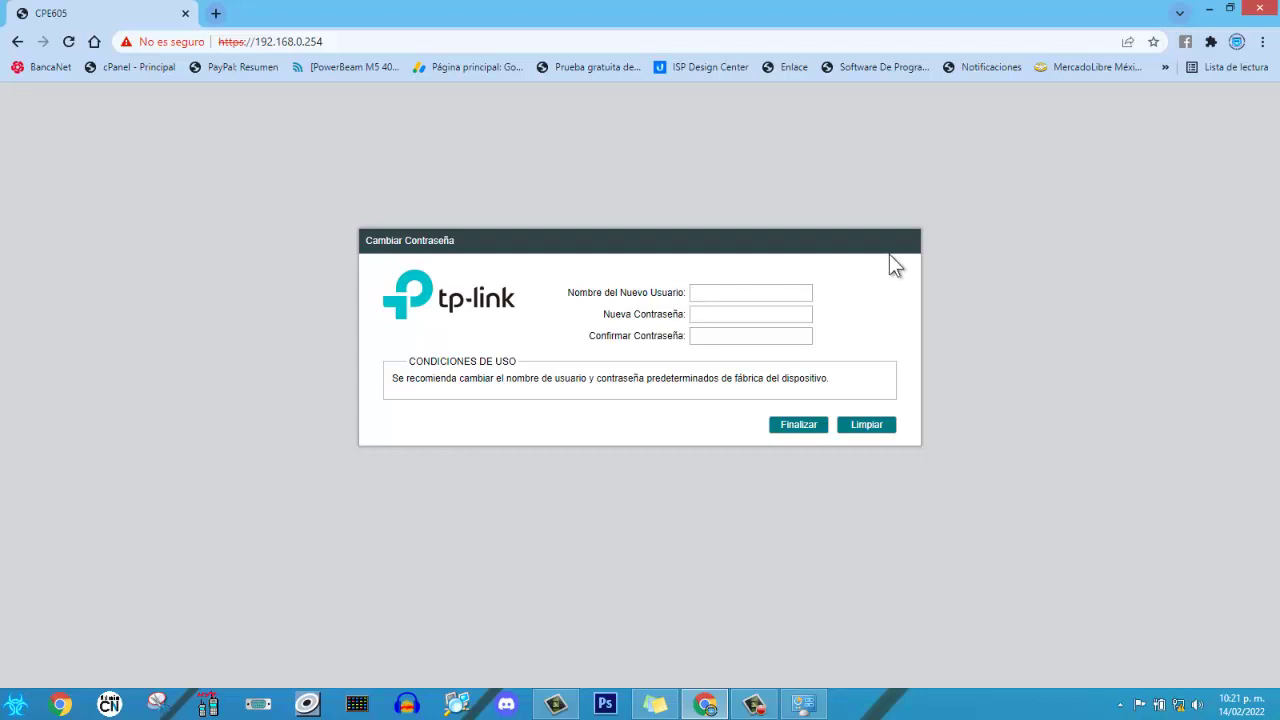
Enter a new administrator username, set and confirm a new password, then finish.
{"action": "type", "text": "oniel"}
{"action": "left_click", "coordinate": [740, 312]}
{"action": "type", "text": "•••••••••"}
{"action": "left_click", "coordinate": [756, 336]}
{"action": "type", "text": "••••••••••"}
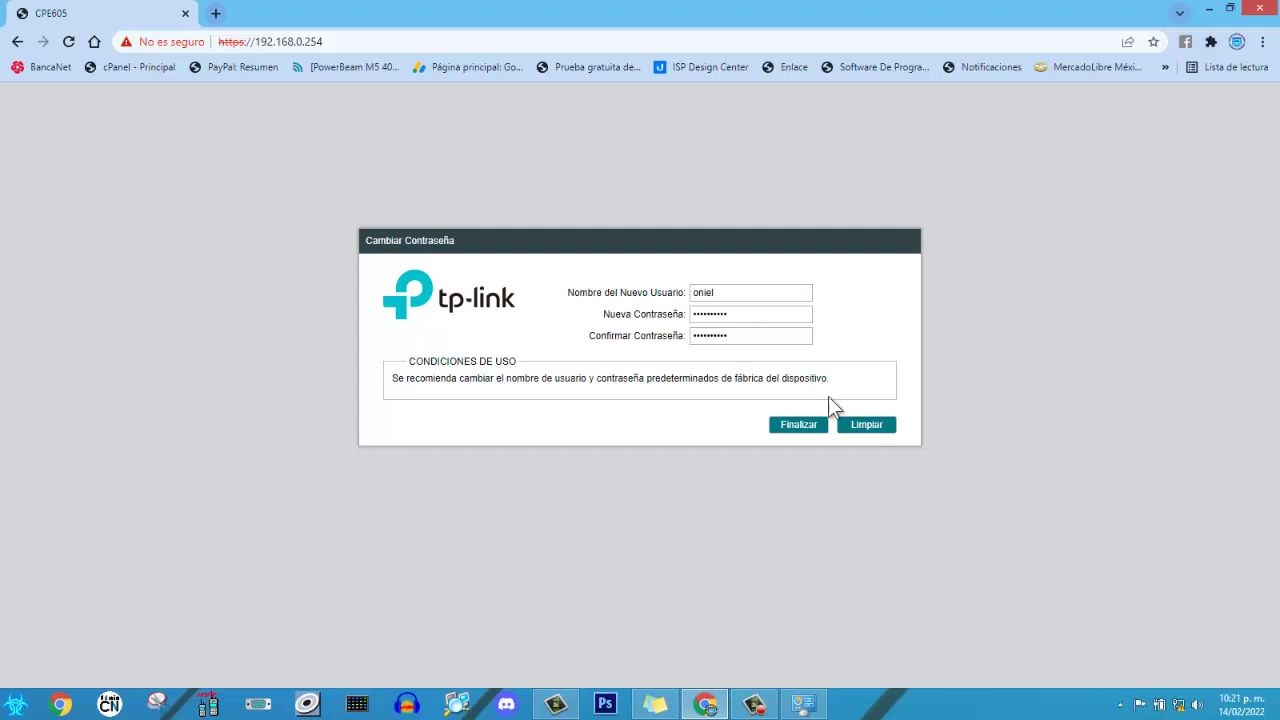
{"action": "left_click", "coordinate": [798, 426]}
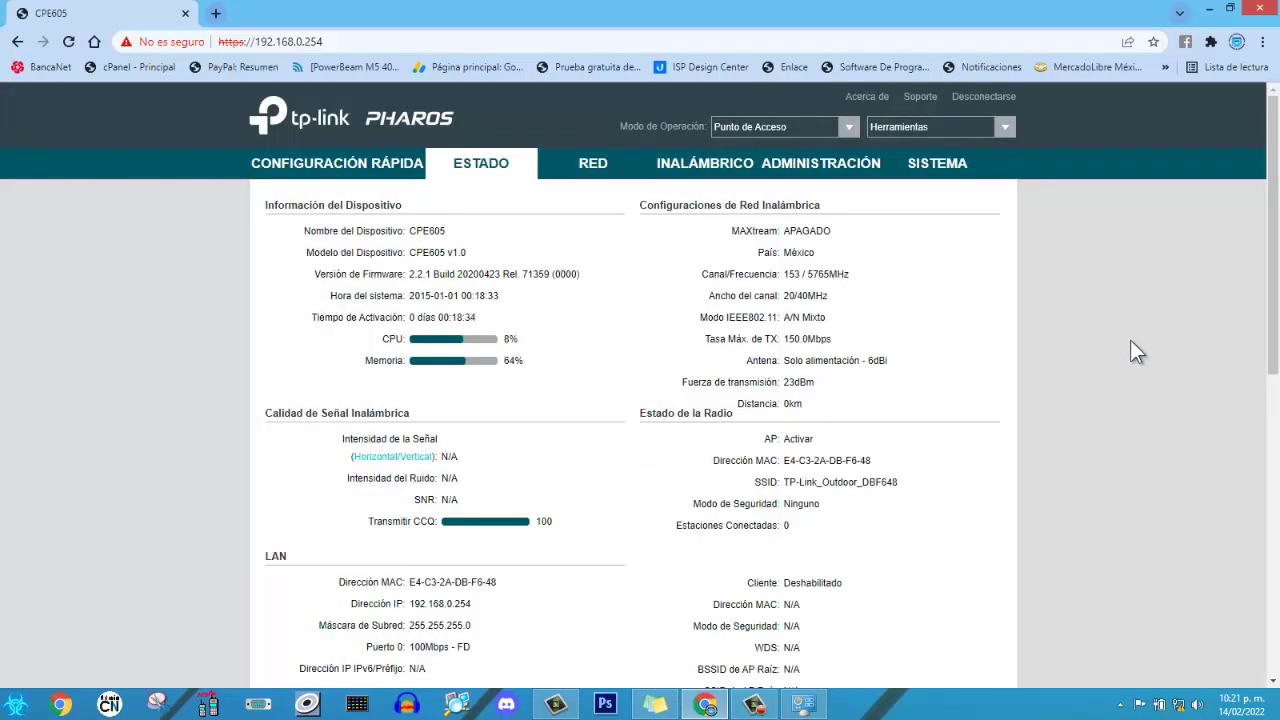
Launch CONFIGURACIÓN RÁPIDA from the Estado page, keeping Punto de Acceso as the operation mode.
{"action": "scroll", "coordinate": [1082, 342], "scroll_direction": "down", "scroll_amount": 1}
{"action": "scroll", "coordinate": [1082, 352], "scroll_direction": "down", "scroll_amount": 6}
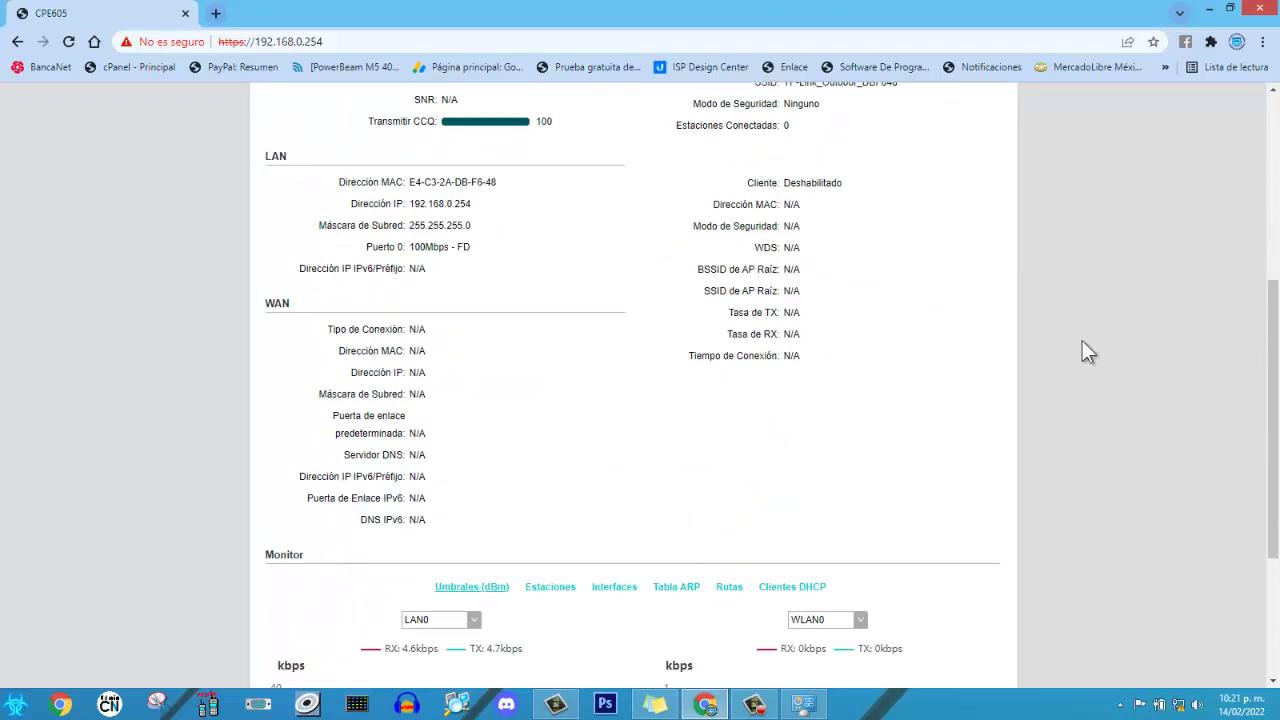
{"action": "scroll", "coordinate": [1082, 352], "scroll_direction": "up", "scroll_amount": 2}
{"action": "scroll", "coordinate": [1089, 350], "scroll_direction": "up", "scroll_amount": 5}
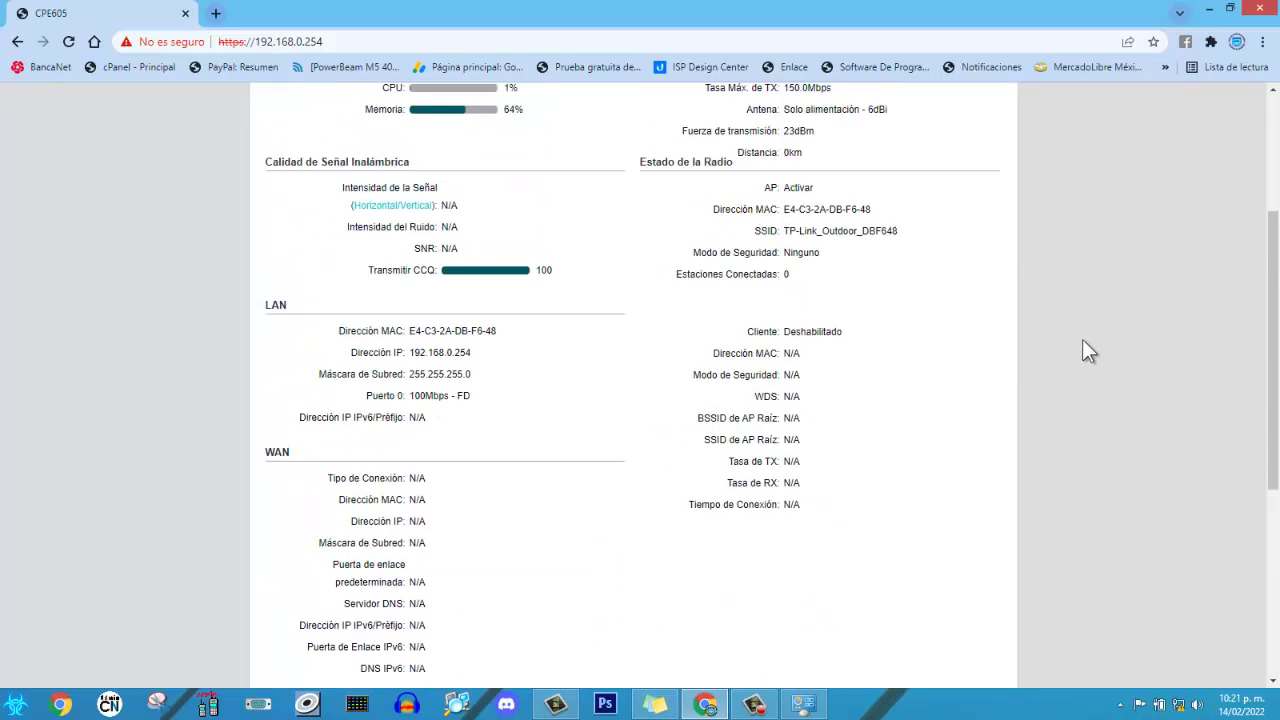
{"action": "scroll", "coordinate": [1089, 350], "scroll_direction": "down", "scroll_amount": 2}
{"action": "scroll", "coordinate": [1090, 348], "scroll_direction": "up", "scroll_amount": 2}
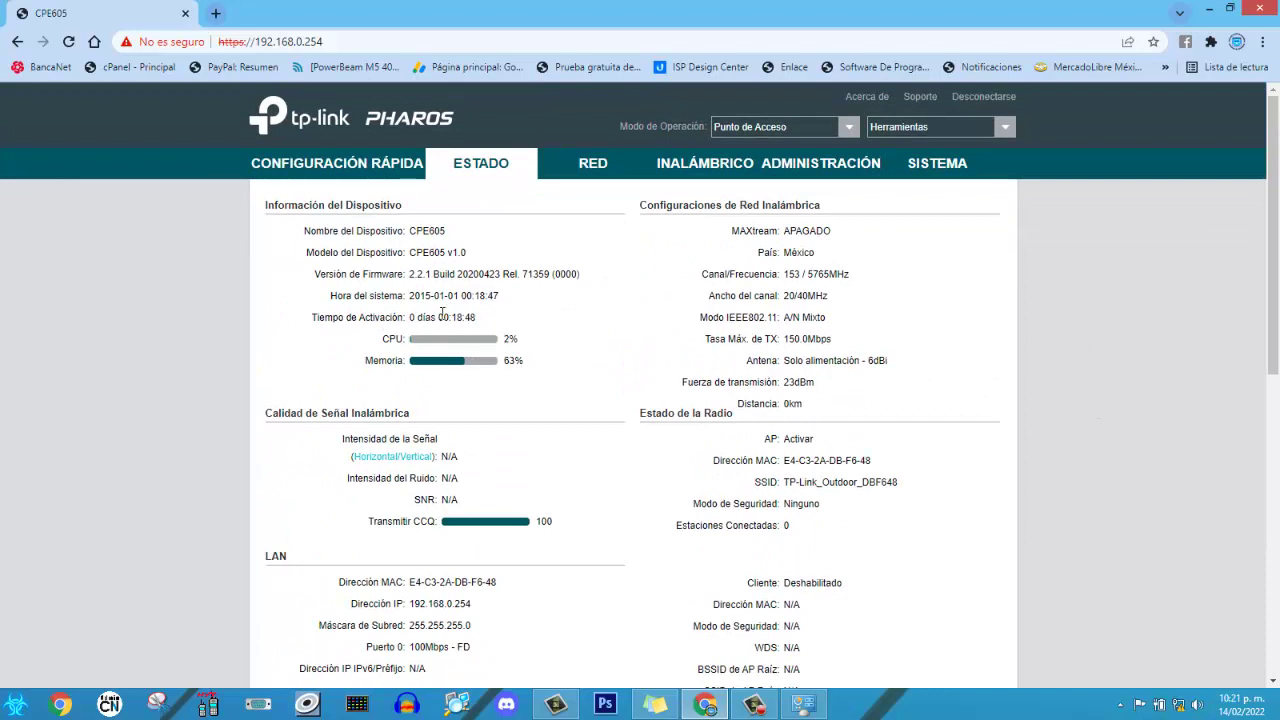
{"action": "left_click", "coordinate": [277, 174]}
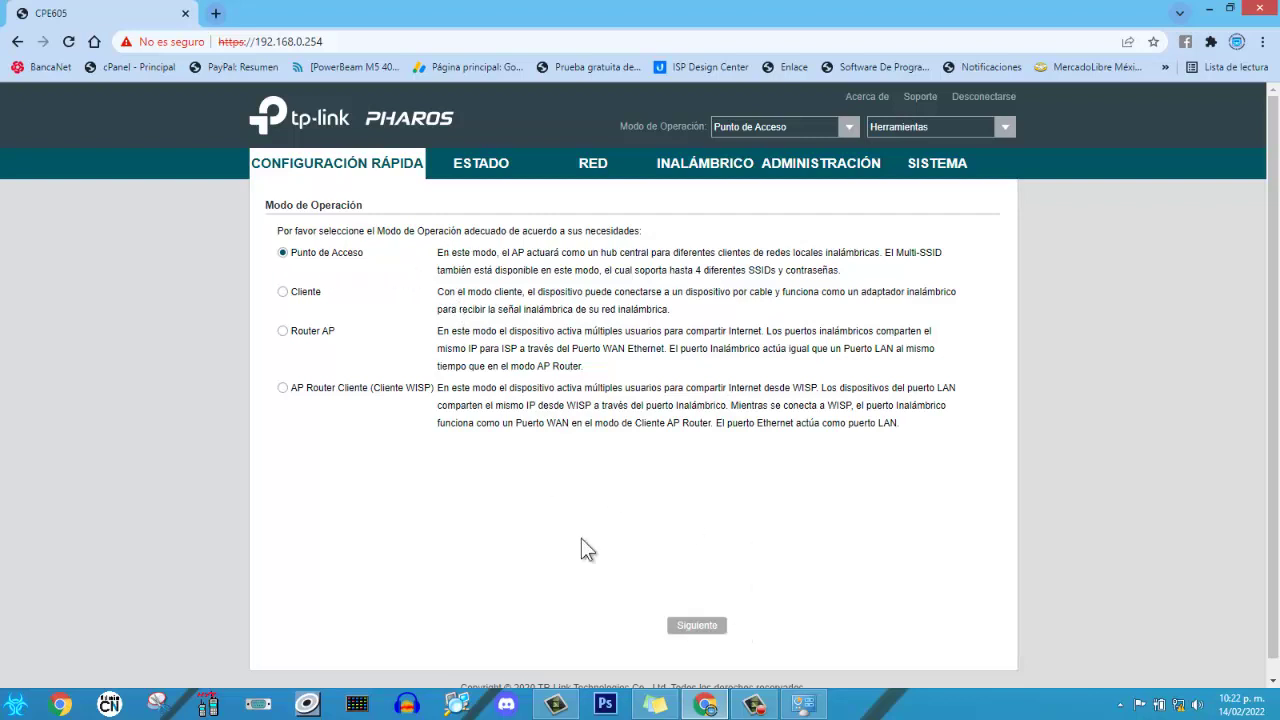
Change the LAN IP address from 192.168.0.254 to 192.168.0.200 and advance the wizard.
{"action": "left_click", "coordinate": [703, 630]}
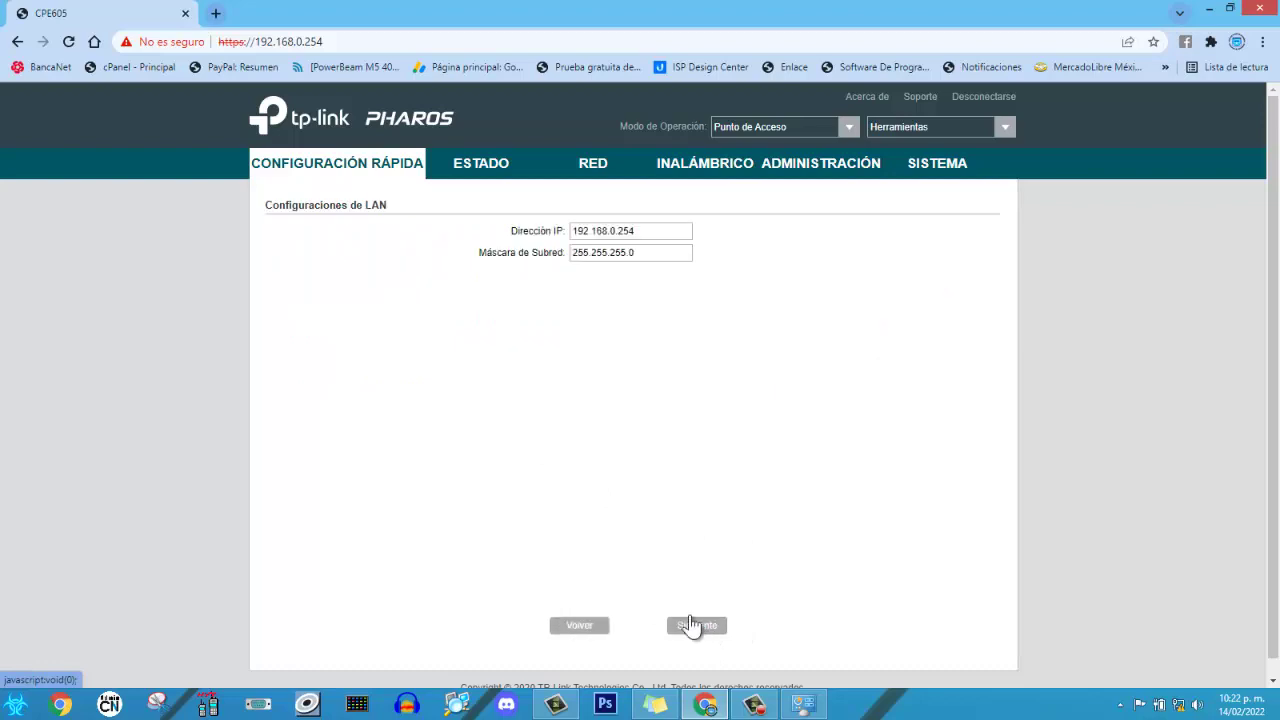
{"action": "left_click", "coordinate": [655, 230]}
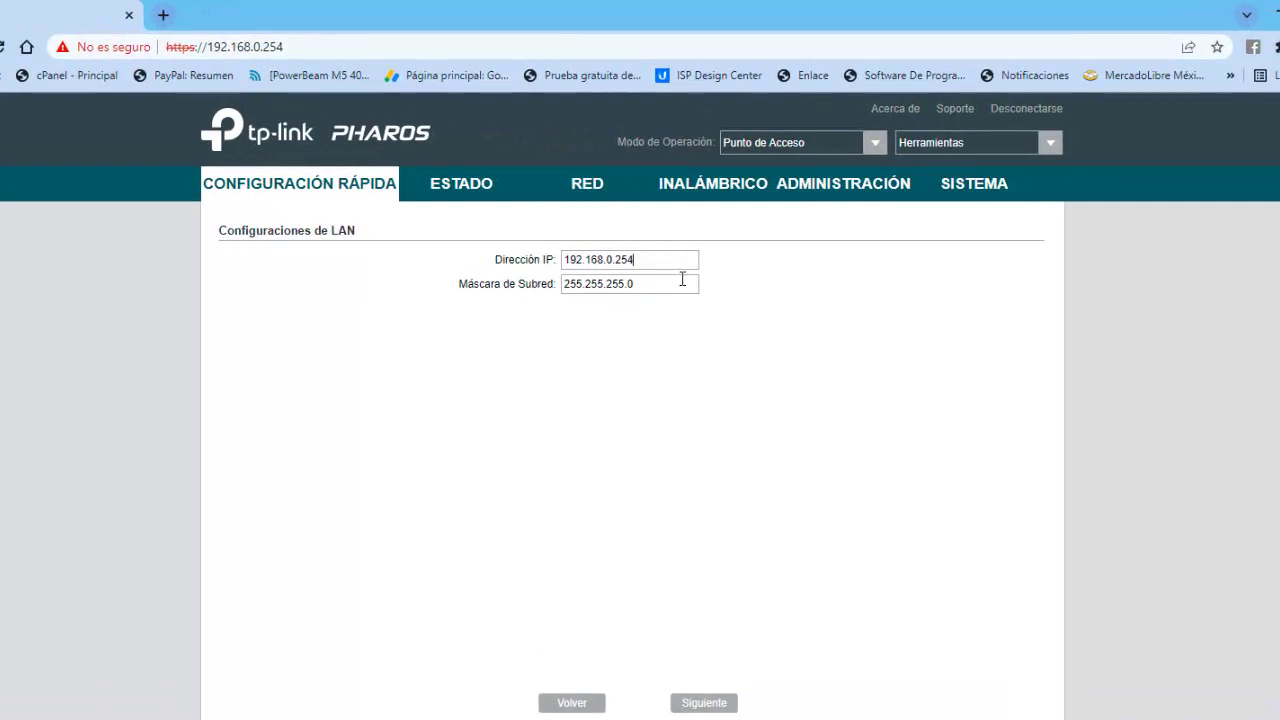
{"action": "key", "text": "BackSpace"}
{"action": "key", "text": "BackSpace"}
{"action": "type", "text": "50"}
{"action": "key", "text": "BackSpace"}
{"action": "key", "text": "BackSpace"}
{"action": "type", "text": "00"}
{"action": "left_click", "coordinate": [718, 700]}
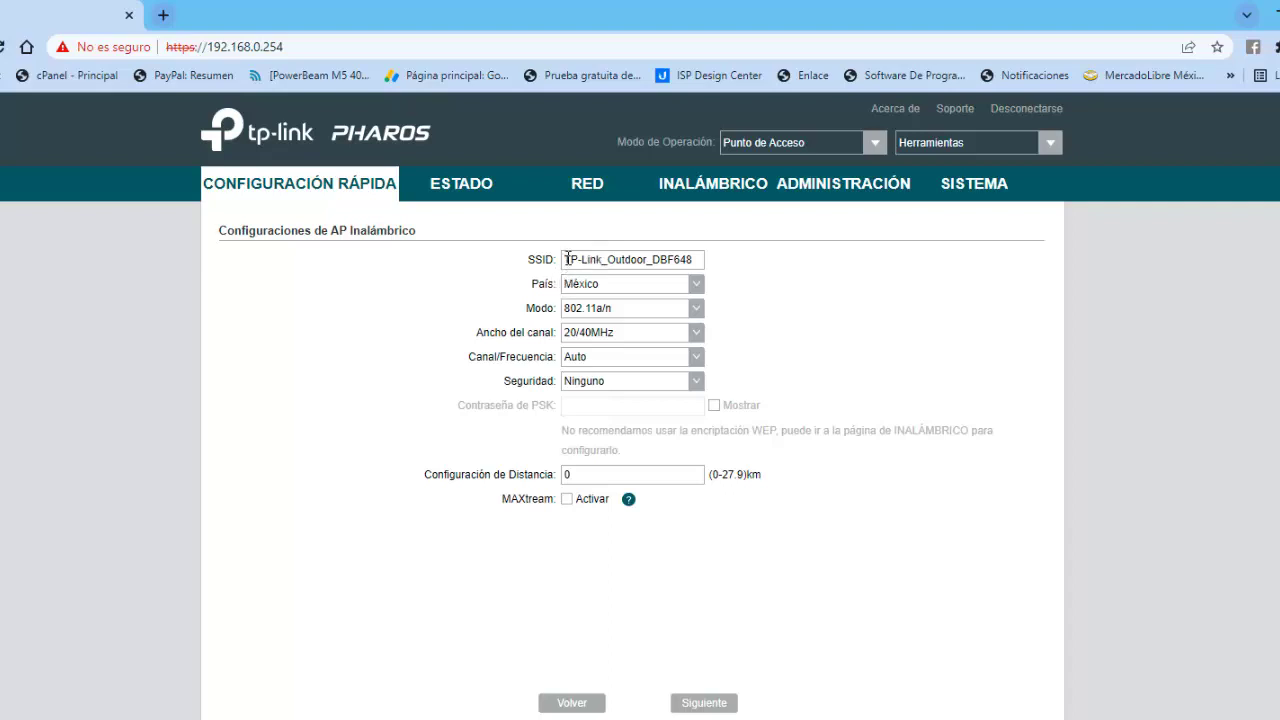
Replace the SSID with ANTENA PRINCIPAL, leaving mode 802.11a/n and width 20/40MHz unchanged.
{"action": "left_click_drag", "start_coordinate": [563, 259], "coordinate": [751, 265]}
{"action": "key", "text": "BackSpace"}
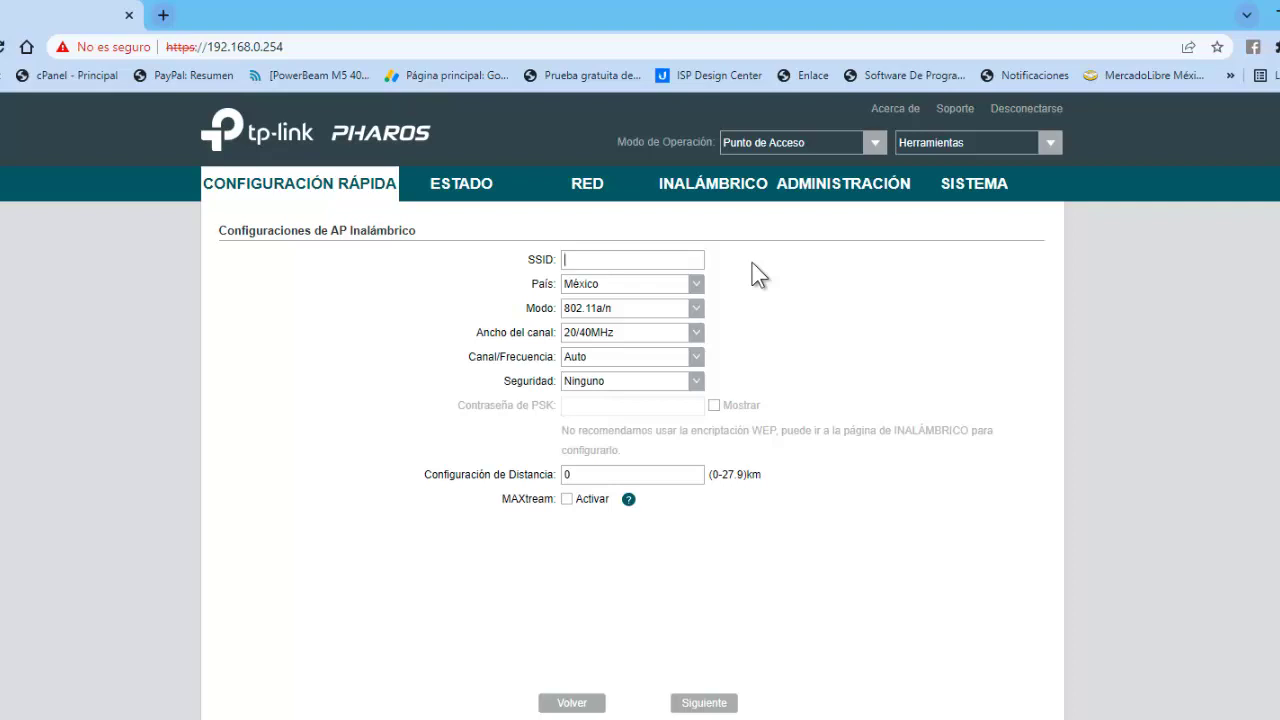
{"action": "type", "text": "ANTENA PRINCIPAL"}
{"action": "left_click", "coordinate": [697, 320]}
{"action": "left_click", "coordinate": [830, 296]}
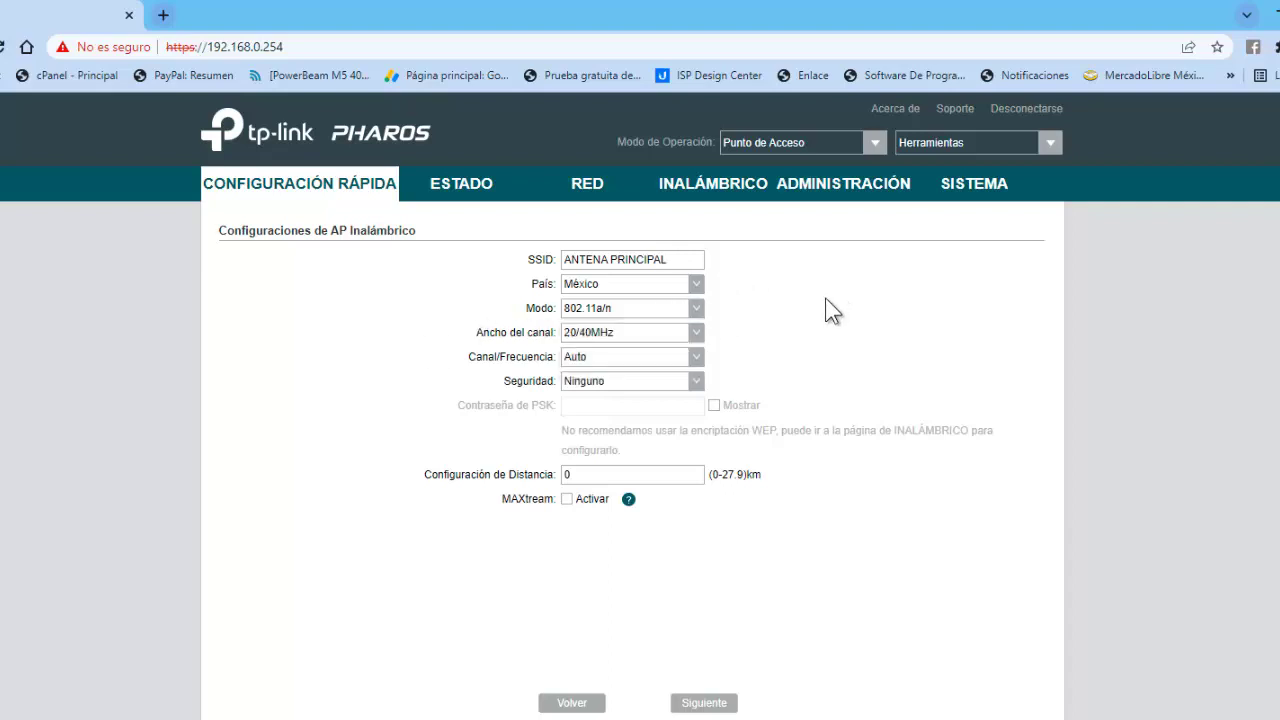
{"action": "left_click", "coordinate": [695, 333]}
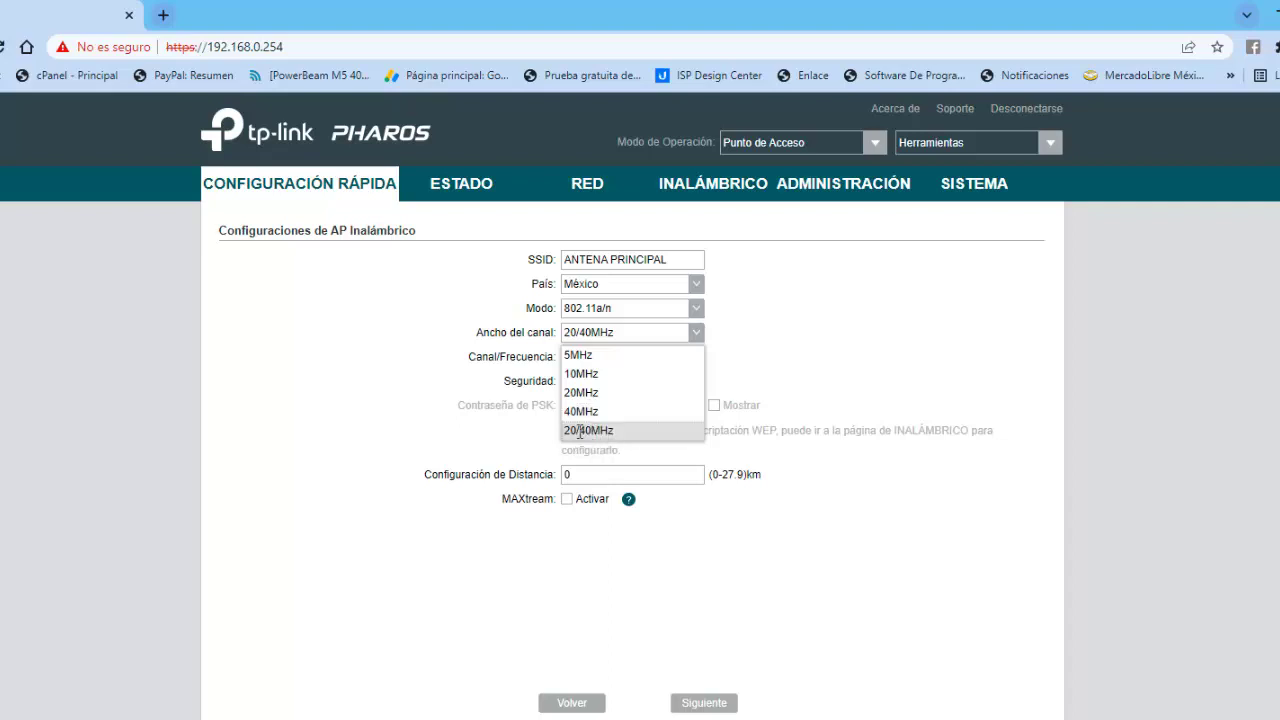
Keep the 20/40MHz channel width and leave the channel on Auto.
{"action": "left_click", "coordinate": [580, 431]}
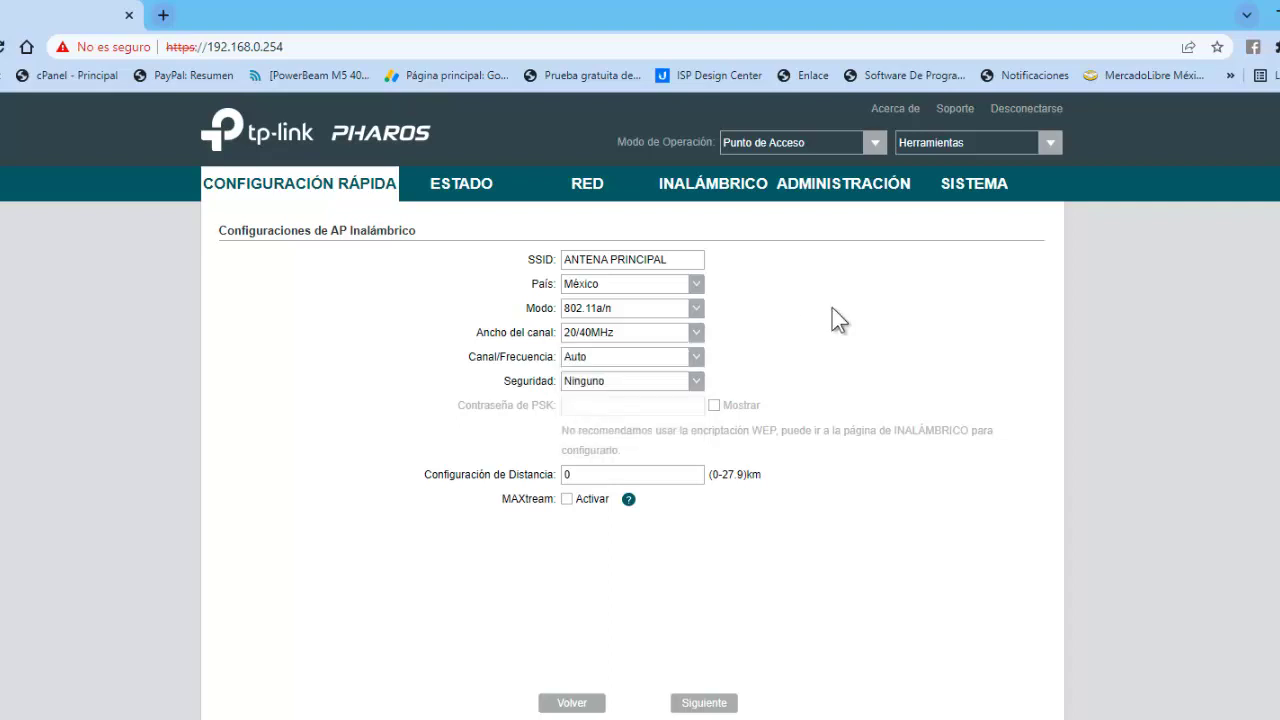
{"action": "left_click", "coordinate": [697, 358]}
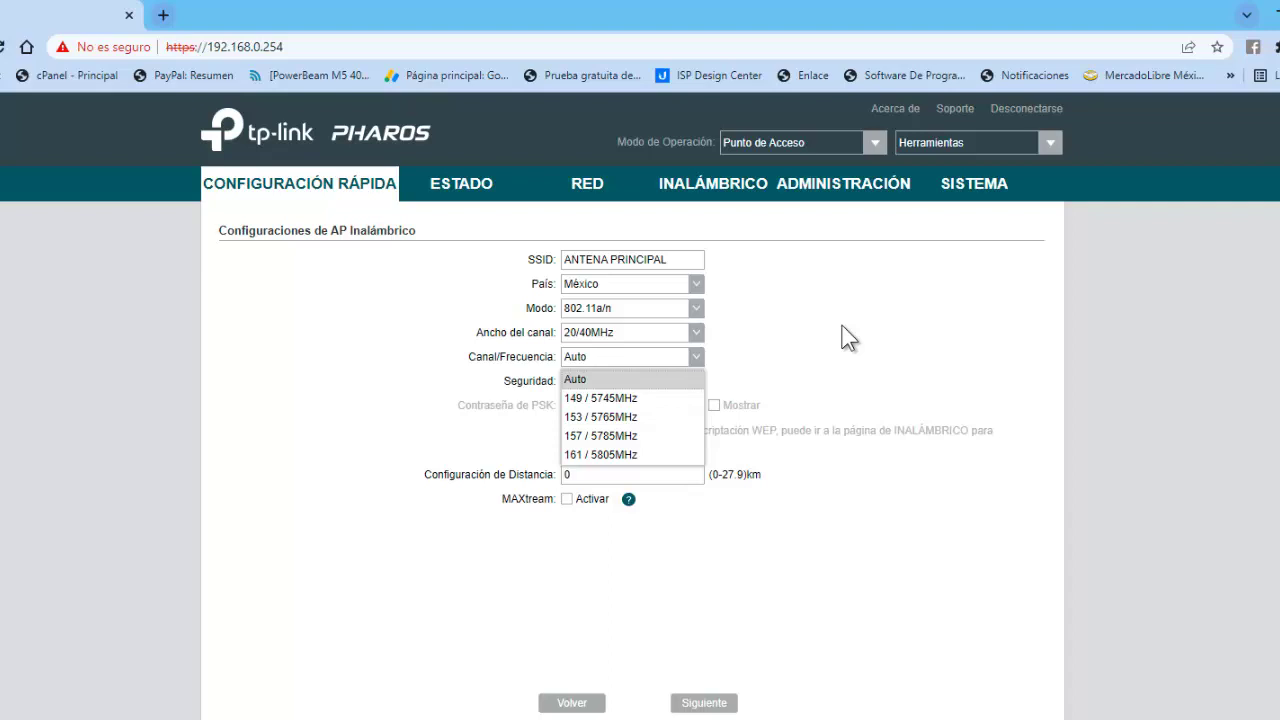
{"action": "left_click", "coordinate": [848, 338]}
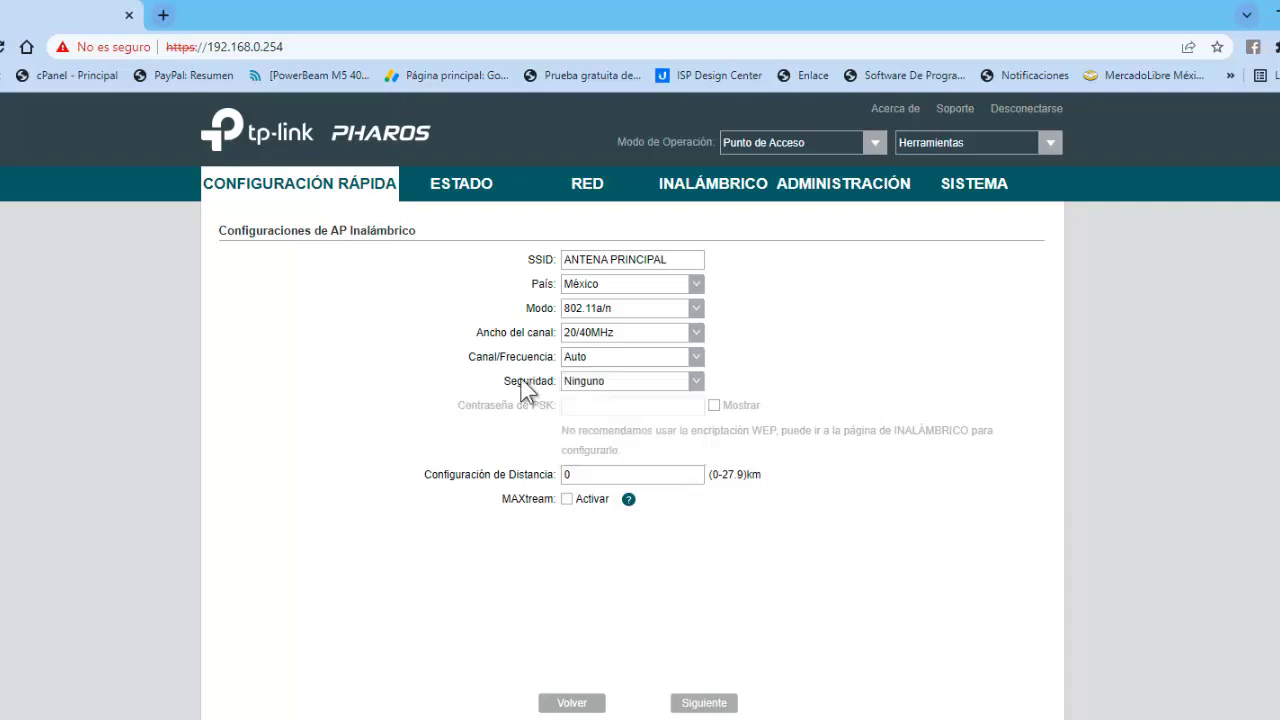
{"action": "left_click", "coordinate": [698, 362]}
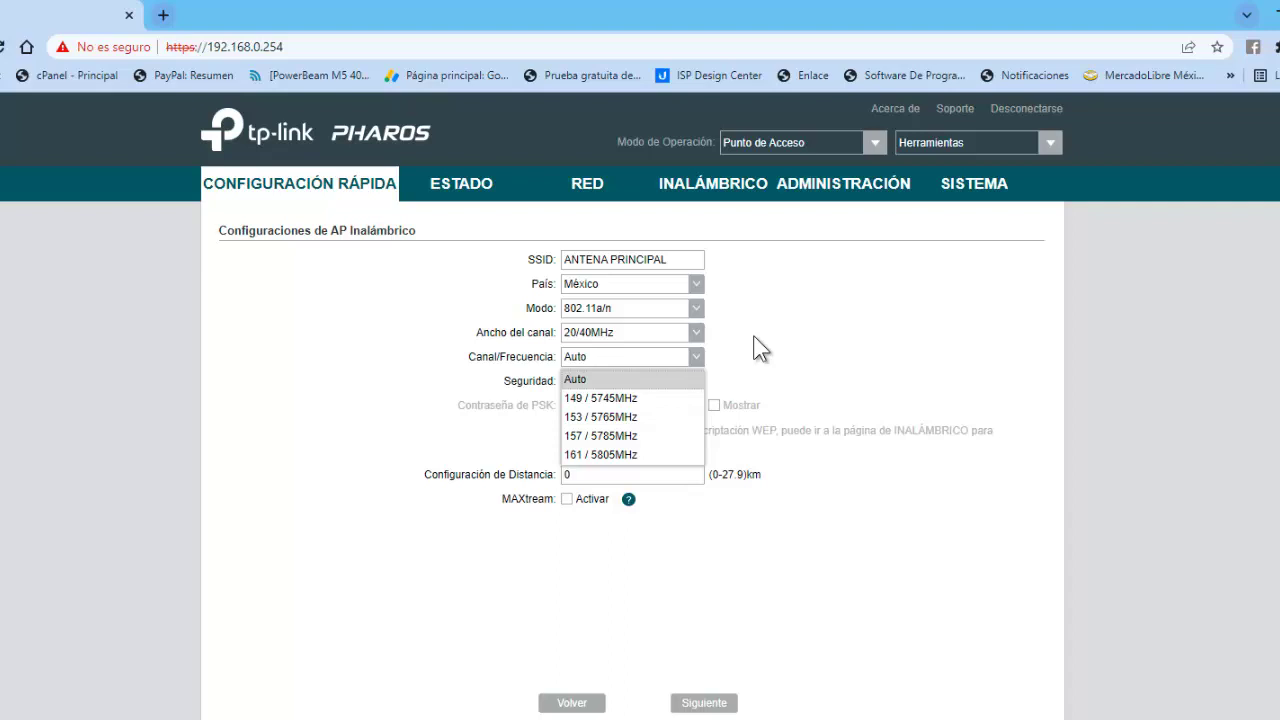
{"action": "left_click", "coordinate": [754, 338]}
Set WPA-PSK / WPA2-PSK security with a visible wireless password, MAXtream left off.
{"action": "left_click", "coordinate": [697, 381]}
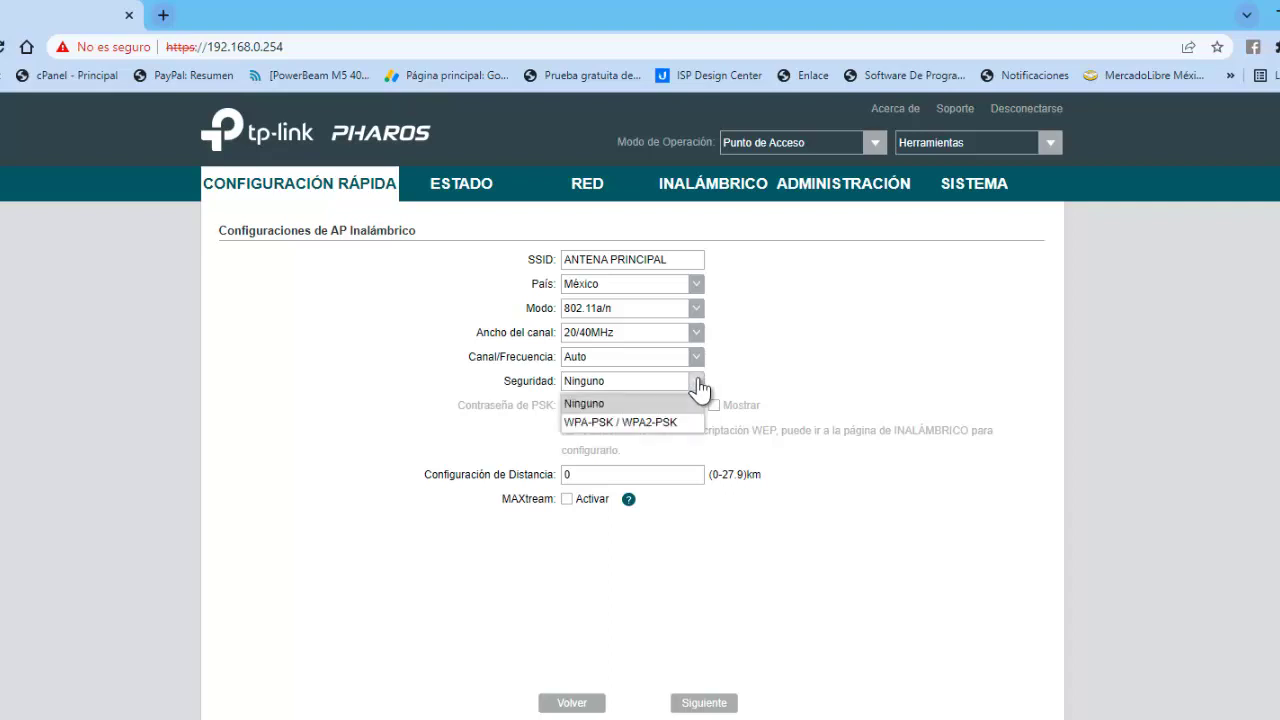
{"action": "left_click", "coordinate": [630, 420]}
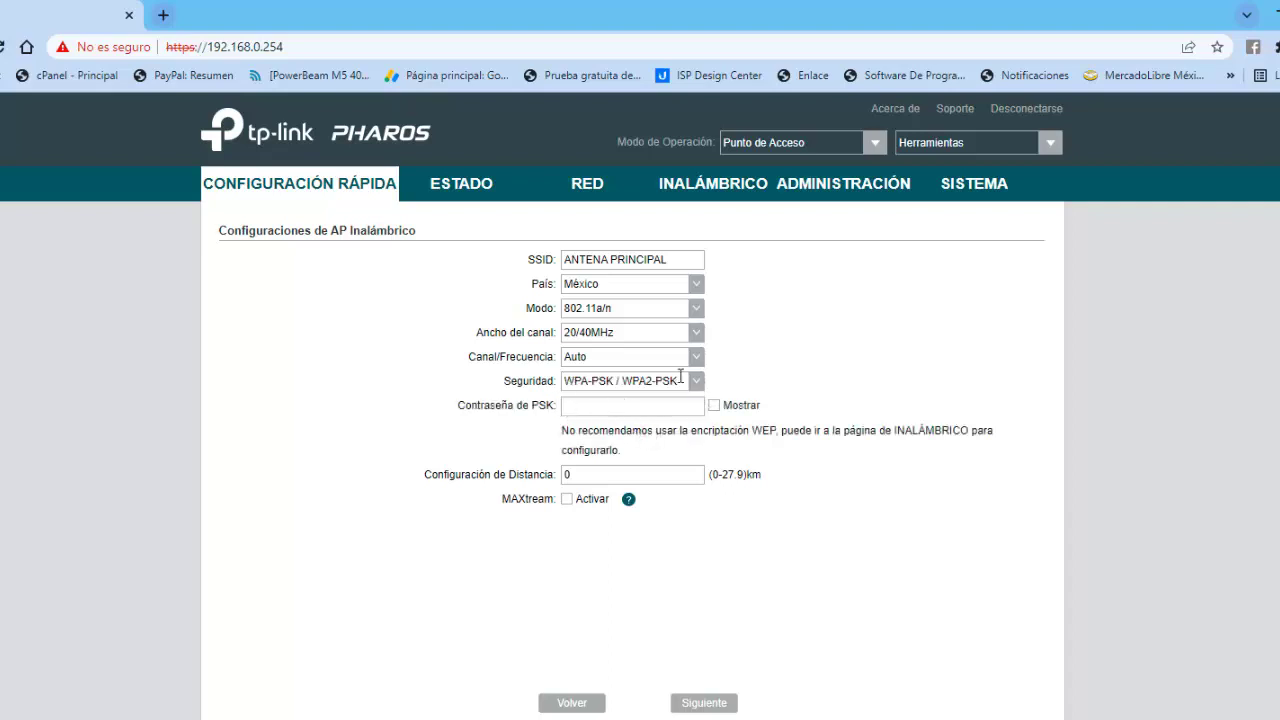
{"action": "left_click", "coordinate": [714, 405]}
{"action": "left_click", "coordinate": [617, 407]}
{"action": "key", "text": "BackSpace"}
{"action": "key", "text": "BackSpace"}
{"action": "key", "text": "BackSpace"}
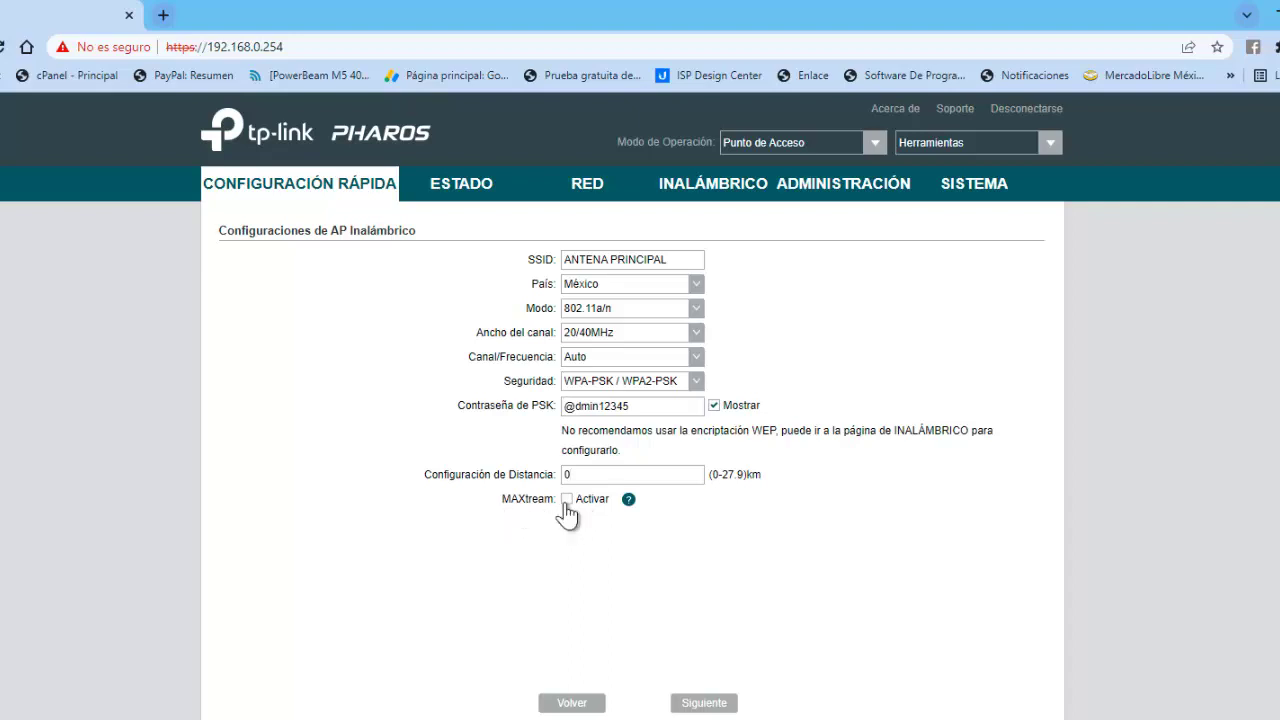
{"action": "left_click", "coordinate": [566, 499]}
{"action": "left_click", "coordinate": [566, 499]}
{"action": "left_click", "coordinate": [705, 704]}
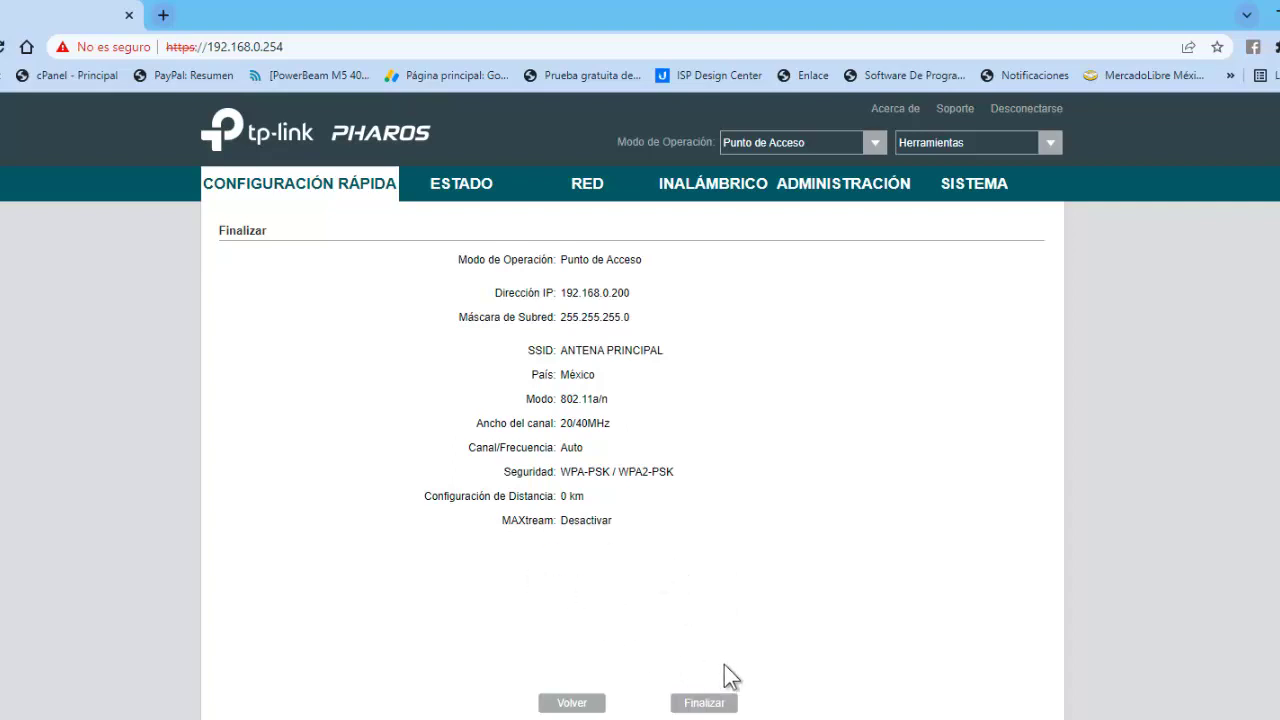
Apply the quick setup from the Finalizar summary so the device moves to 192.168.0.200.
{"action": "left_click", "coordinate": [712, 703]}
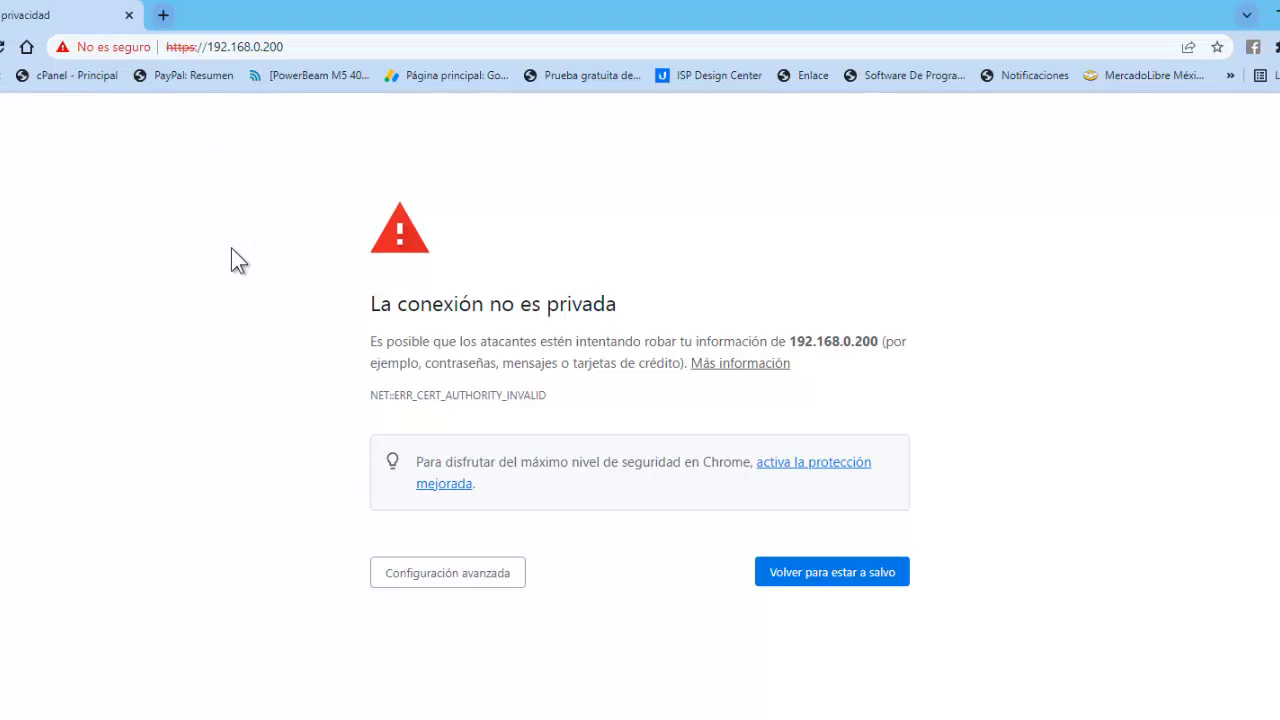
Proceed past the certificate warning to 192.168.0.200 (sitio no seguro) and log in with the device credentials.
{"action": "left_click", "coordinate": [297, 46]}
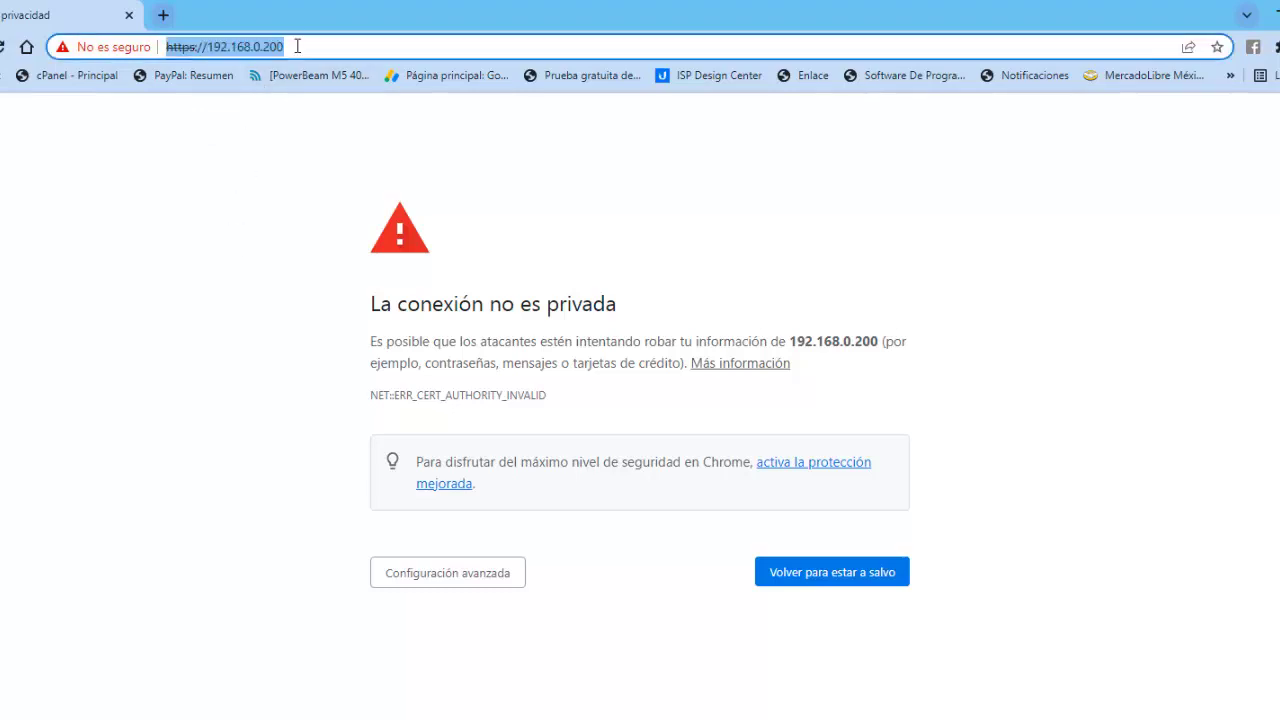
{"action": "left_click", "coordinate": [294, 192]}
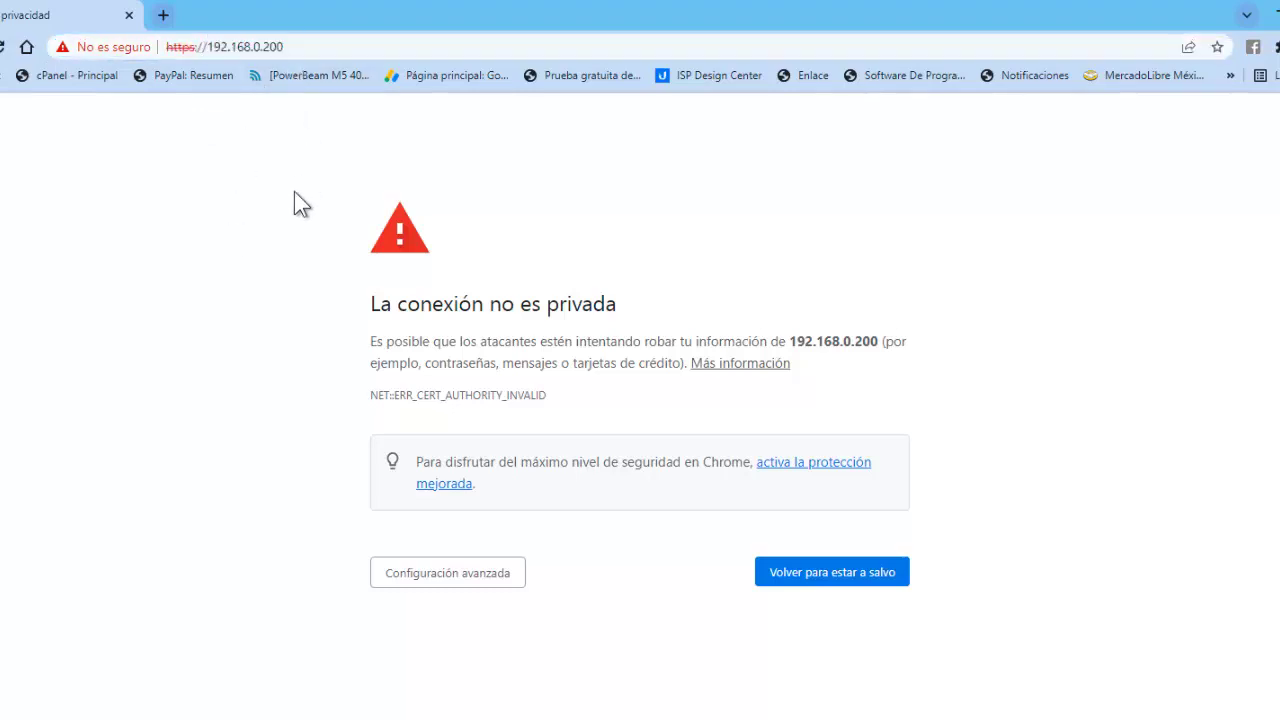
{"action": "left_click", "coordinate": [401, 591]}
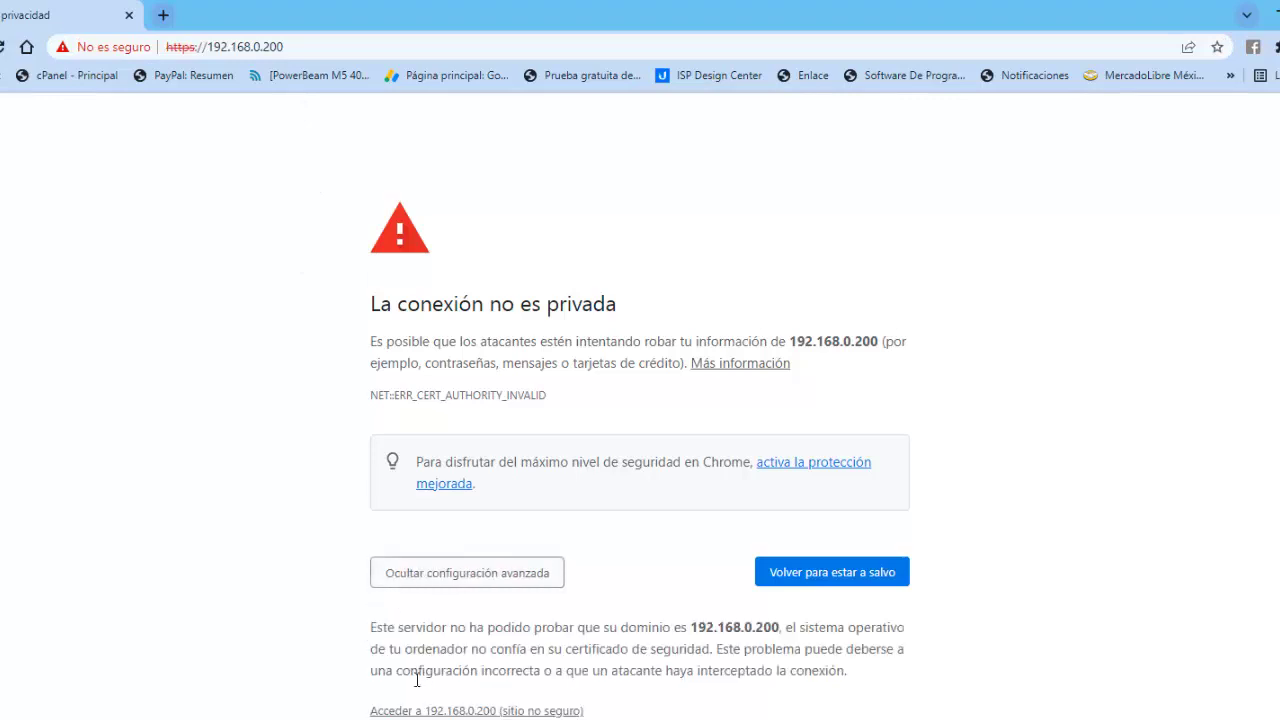
{"action": "left_click", "coordinate": [435, 711]}
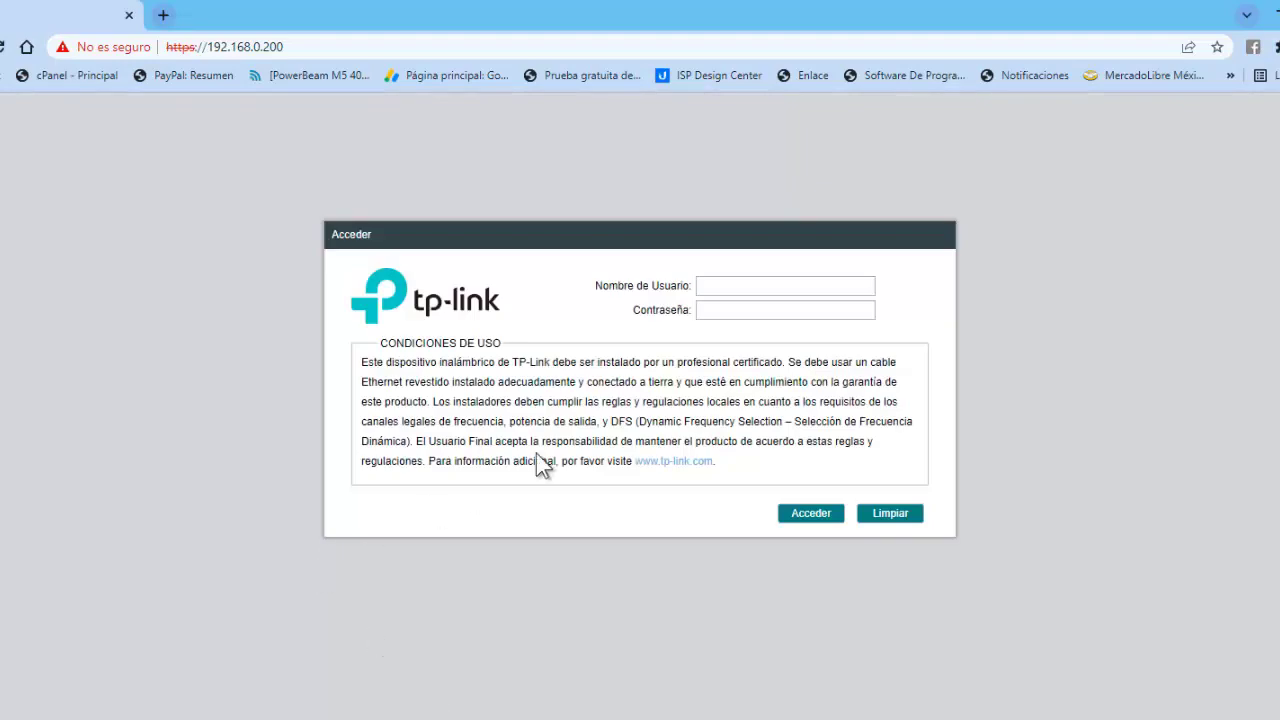
{"action": "left_click", "coordinate": [706, 292]}
{"action": "key", "text": "Return"}
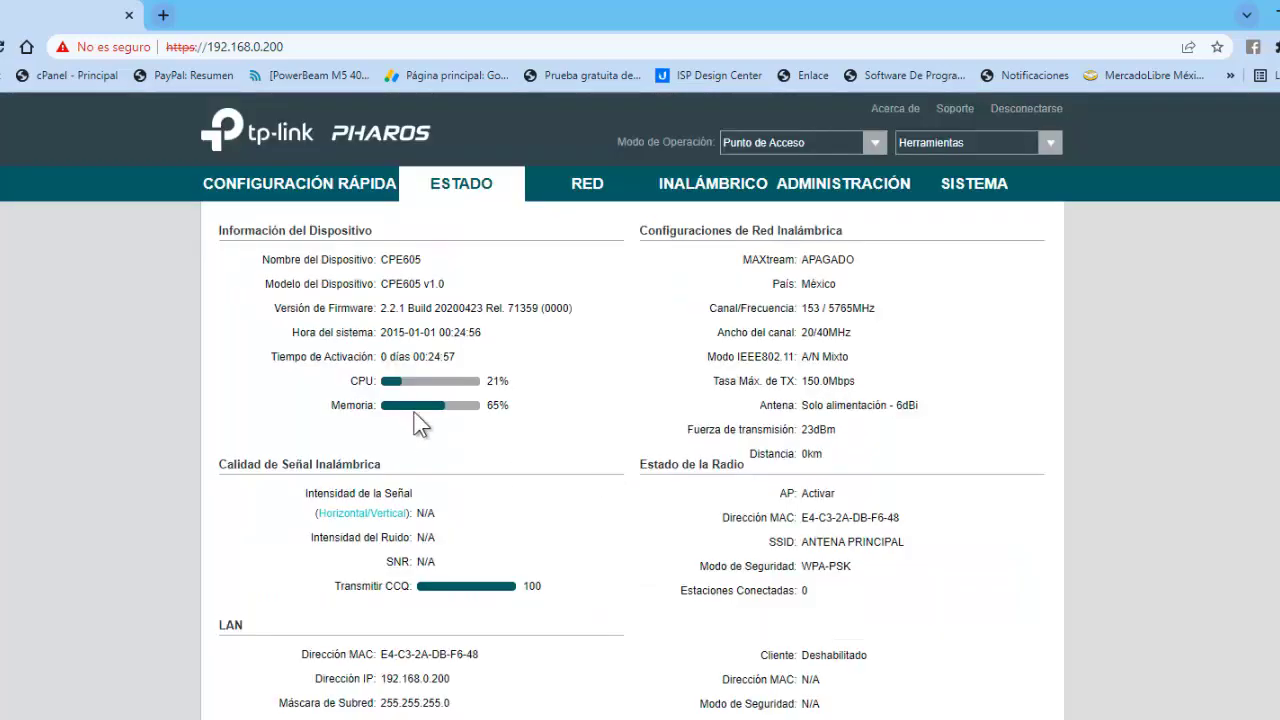
{"action": "left_click", "coordinate": [289, 190]}
{"action": "left_click", "coordinate": [442, 188]}
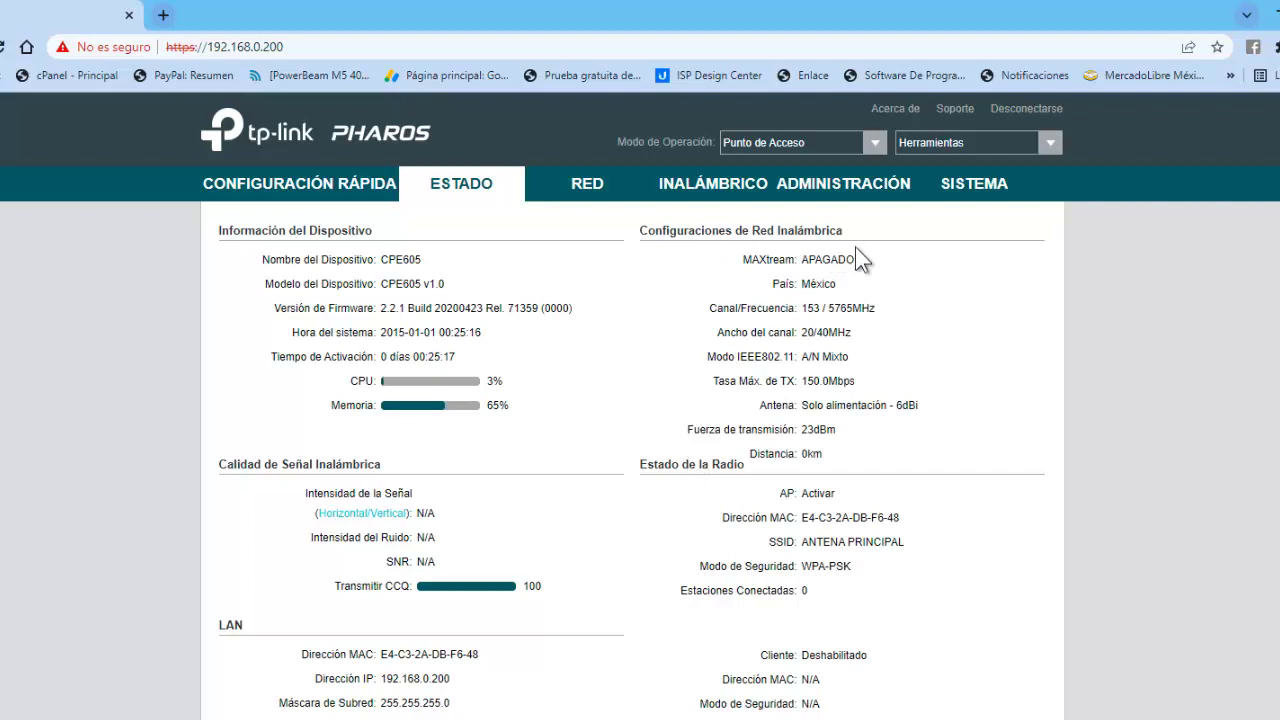
{"action": "scroll", "coordinate": [293, 243], "scroll_direction": "down", "scroll_amount": 3}
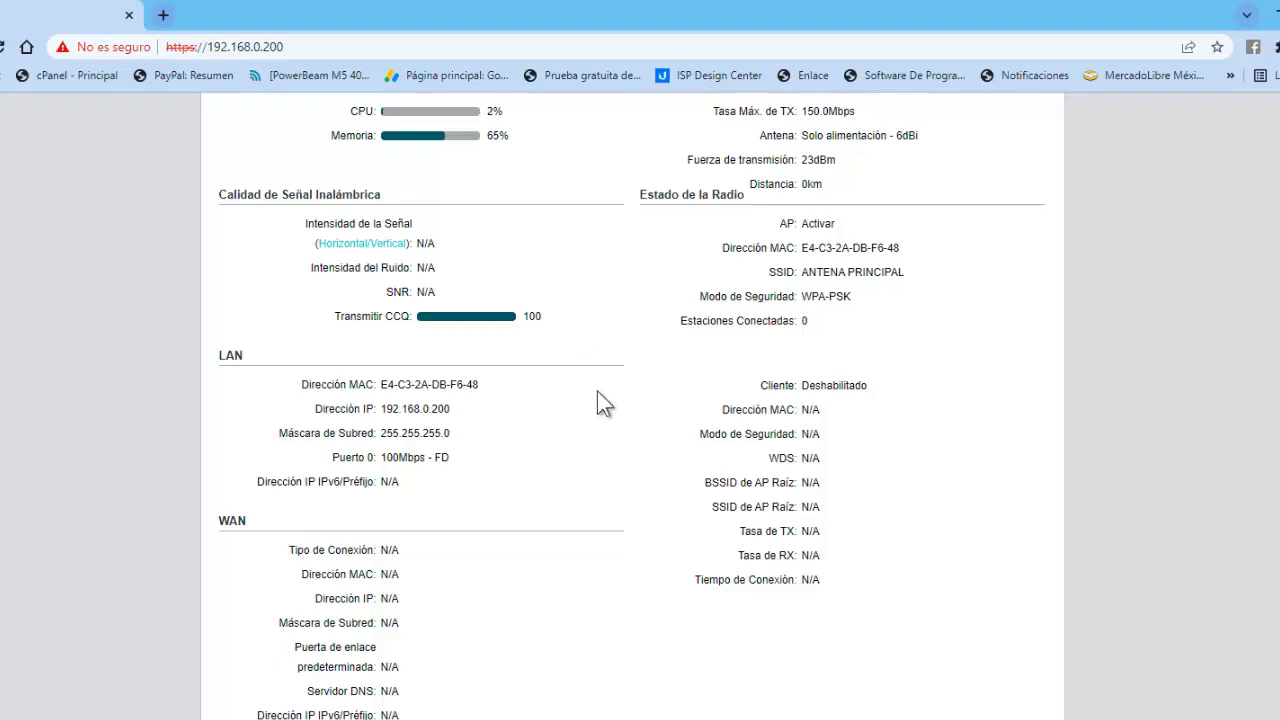
{"action": "scroll", "coordinate": [597, 391], "scroll_direction": "down", "scroll_amount": 3}
{"action": "scroll", "coordinate": [599, 387], "scroll_direction": "up", "scroll_amount": 4}
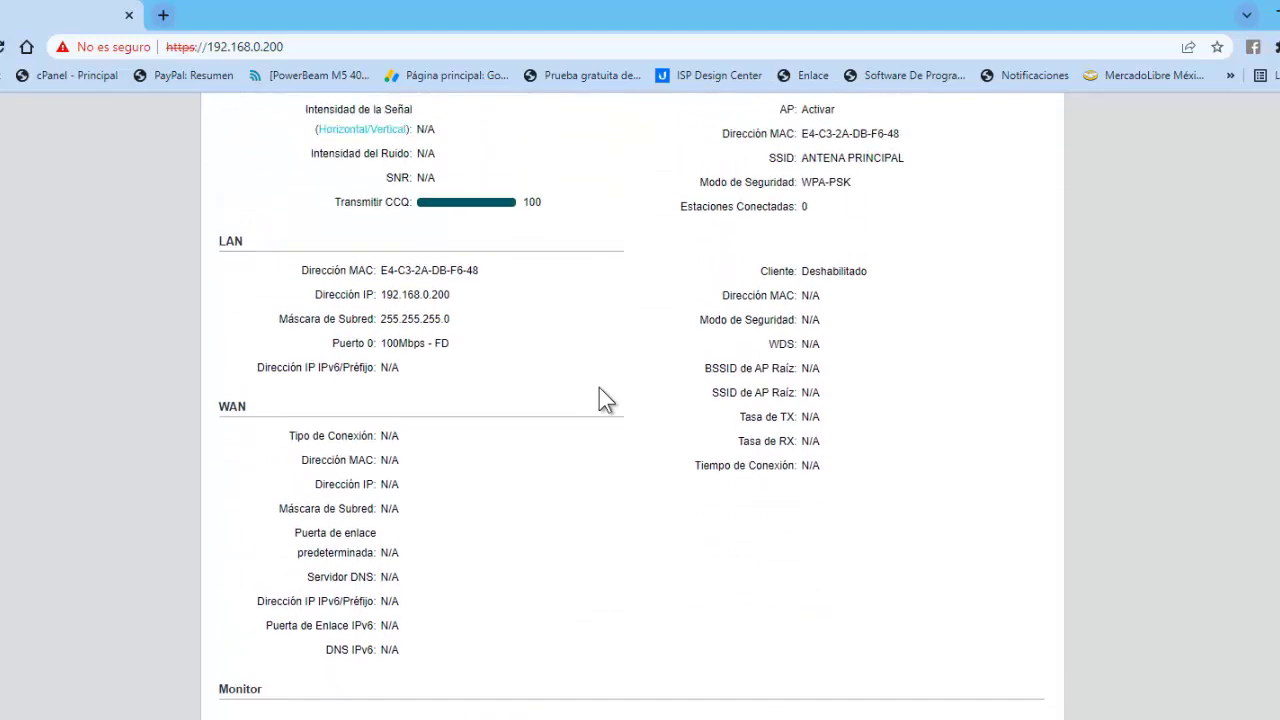
{"action": "scroll", "coordinate": [378, 478], "scroll_direction": "down", "scroll_amount": 6}
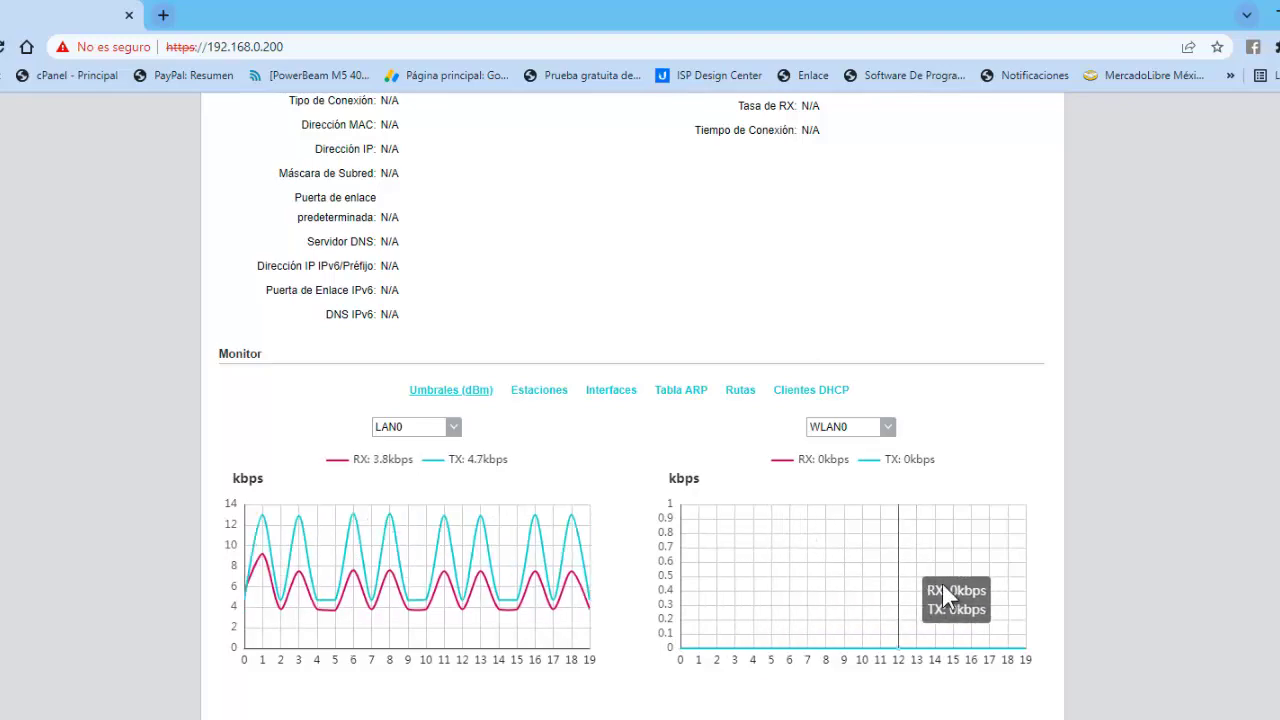
{"action": "scroll", "coordinate": [971, 448], "scroll_direction": "up", "scroll_amount": 8}
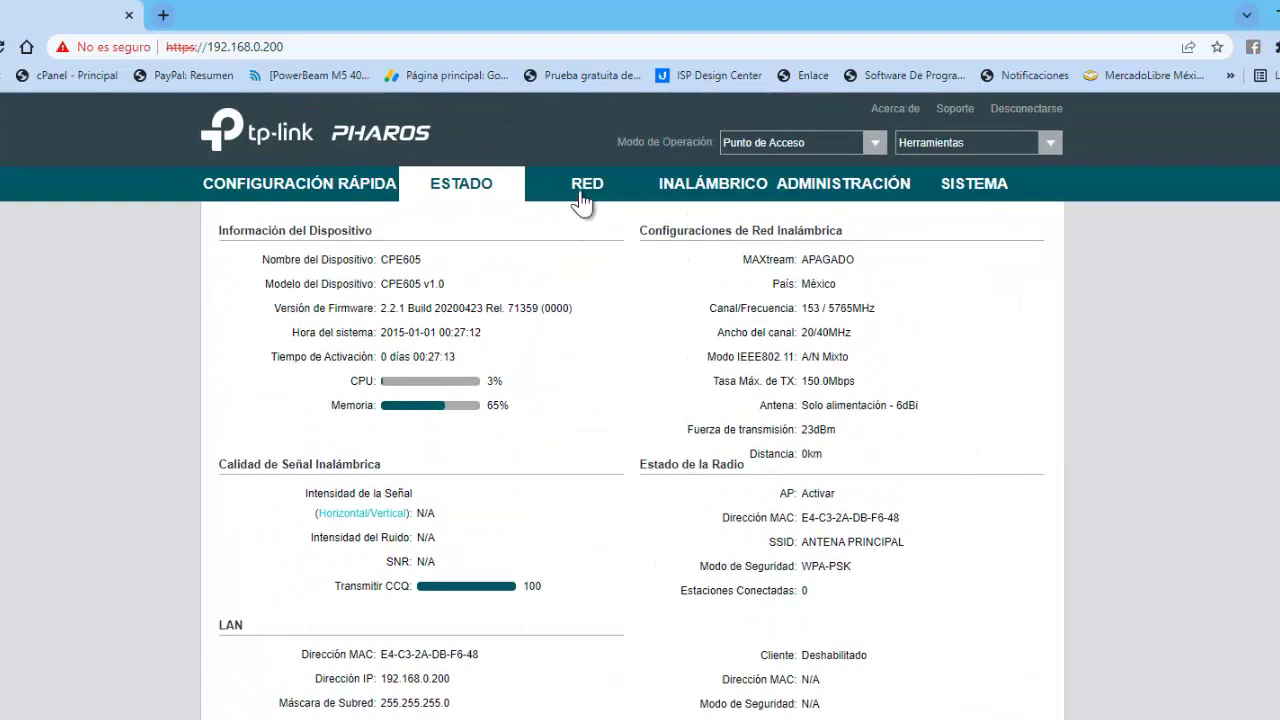
In the network LAN settings, set the gateway address to 192.168.0.1.
{"action": "left_click", "coordinate": [582, 192]}
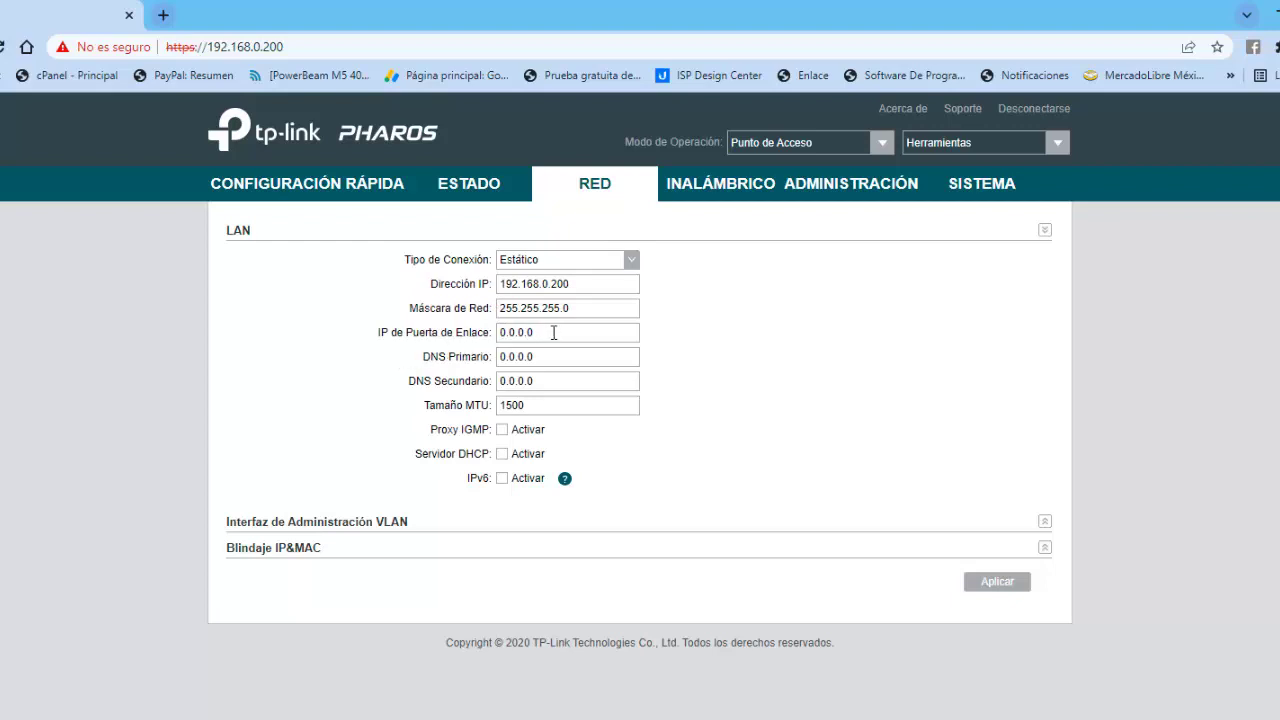
{"action": "left_click_drag", "start_coordinate": [540, 332], "coordinate": [490, 336]}
{"action": "type", "text": "192.168.0.1"}
Set primary DNS 8.8.8.8 and secondary DNS 8.8.4.4, then apply and save.
{"action": "double_click", "coordinate": [512, 357]}
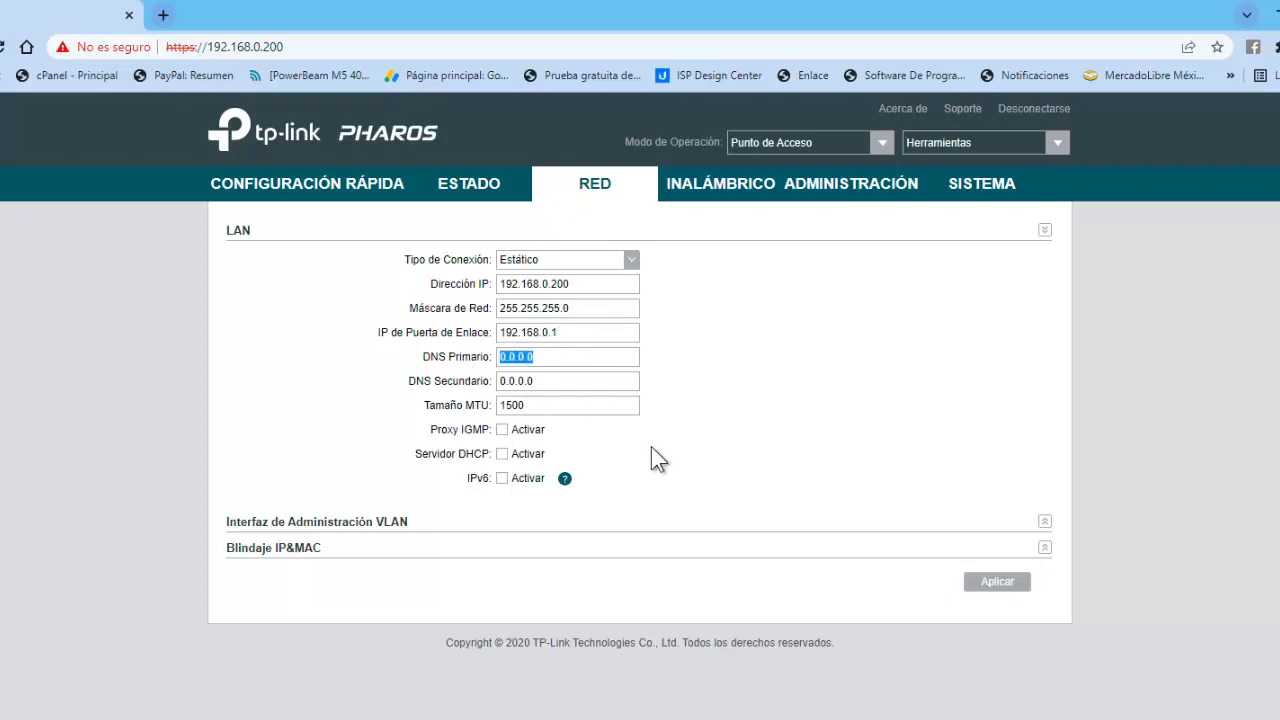
{"action": "key", "text": "Right"}
{"action": "key", "text": "BackSpace"}
{"action": "key", "text": "BackSpace"}
{"action": "key", "text": "BackSpace"}
{"action": "key", "text": "BackSpace"}
{"action": "key", "text": "BackSpace"}
{"action": "key", "text": "BackSpace"}
{"action": "key", "text": "BackSpace"}
{"action": "type", "text": "8.8.8.8"}
{"action": "key", "text": "Tab"}
{"action": "type", "text": "8.8"}
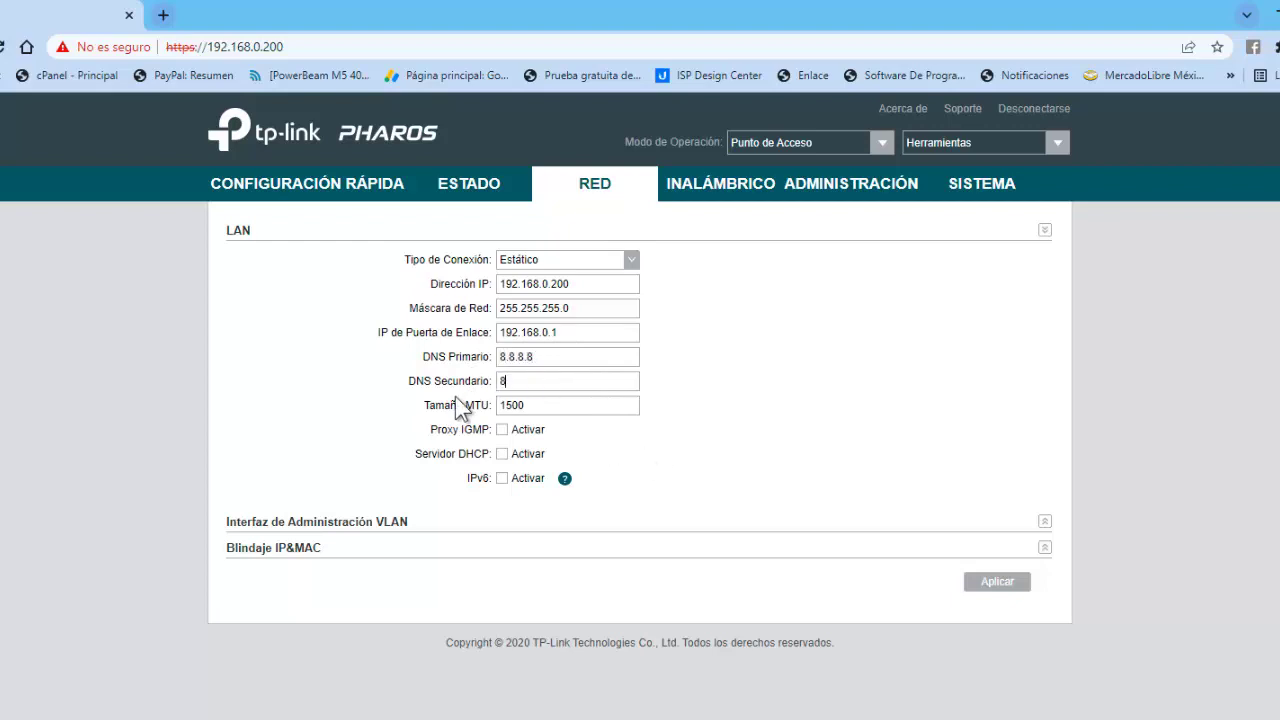
{"action": "type", "text": ".4.4"}
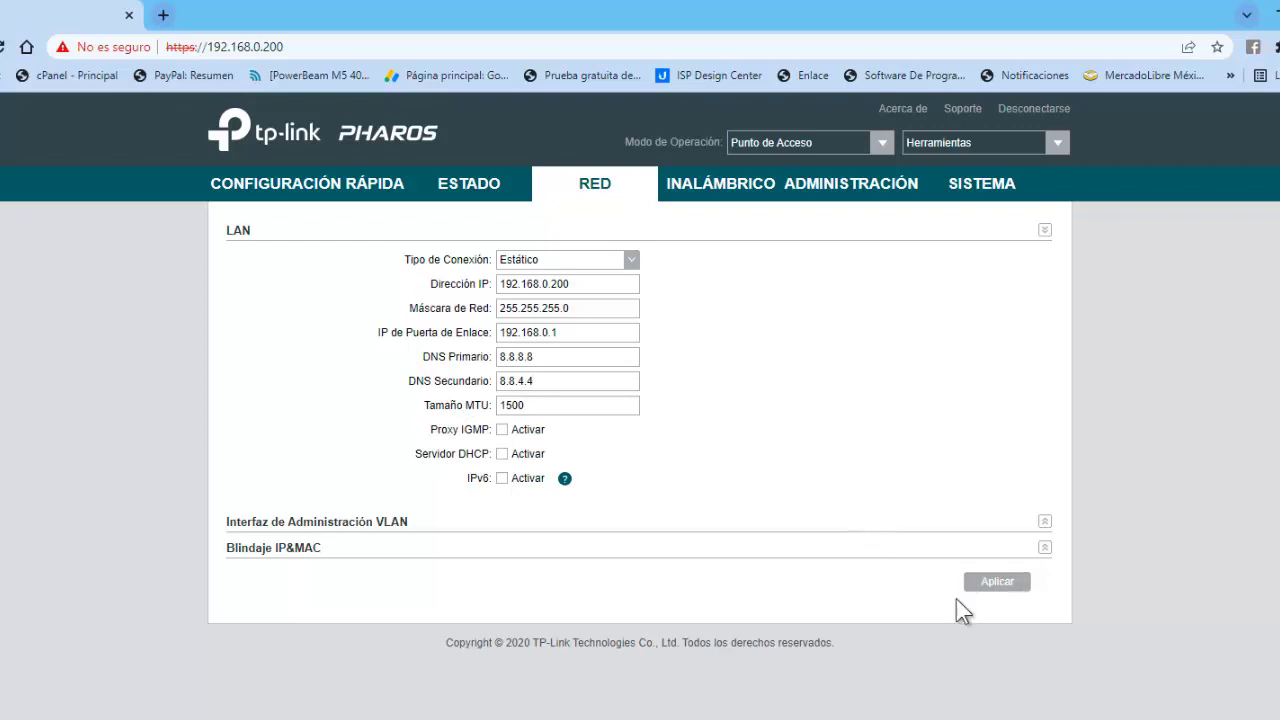
{"action": "left_click", "coordinate": [986, 584]}
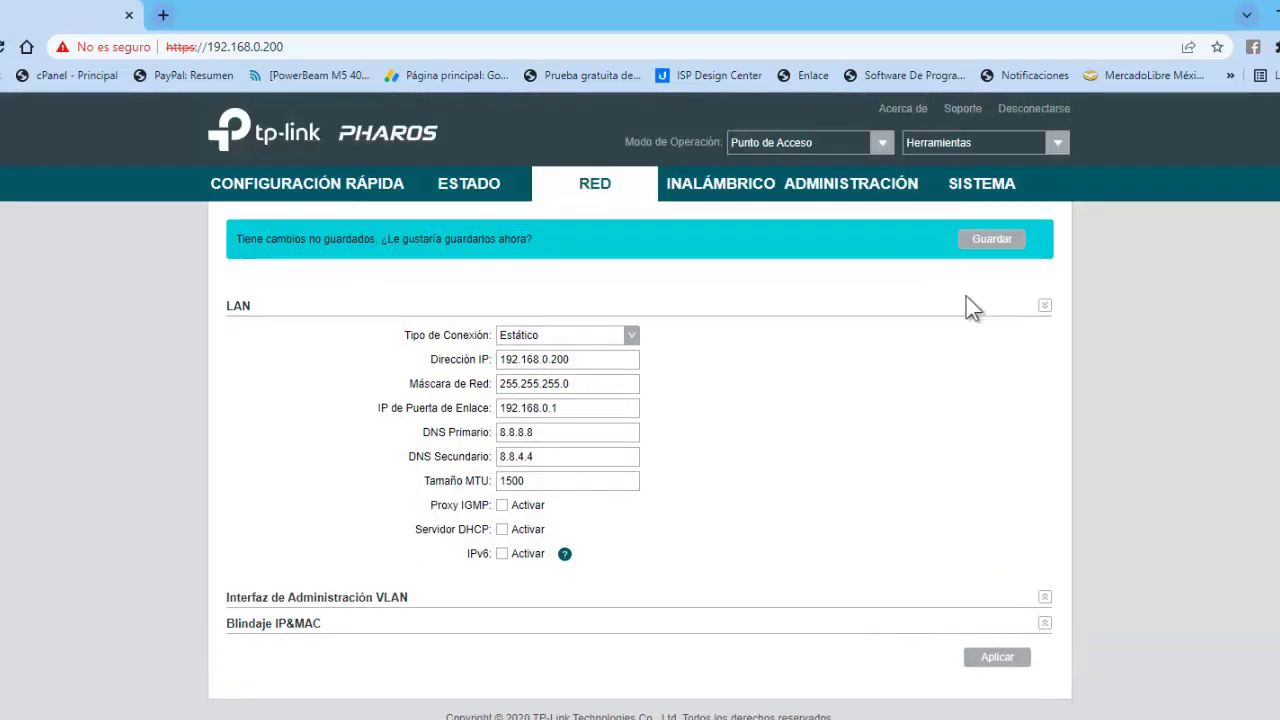
{"action": "left_click", "coordinate": [986, 240]}
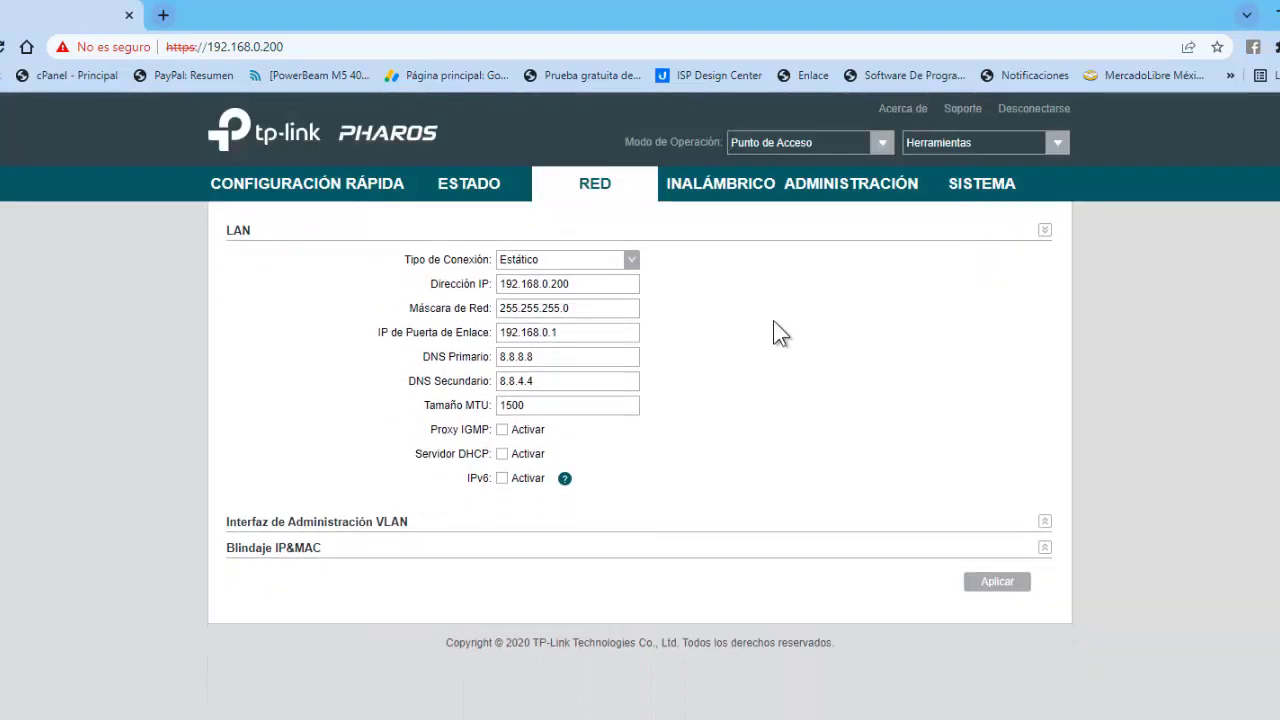
Open the Inalámbrico page and review the Tasa Máx. de TX and channel lists, keeping channel Auto.
{"action": "left_click", "coordinate": [699, 186]}
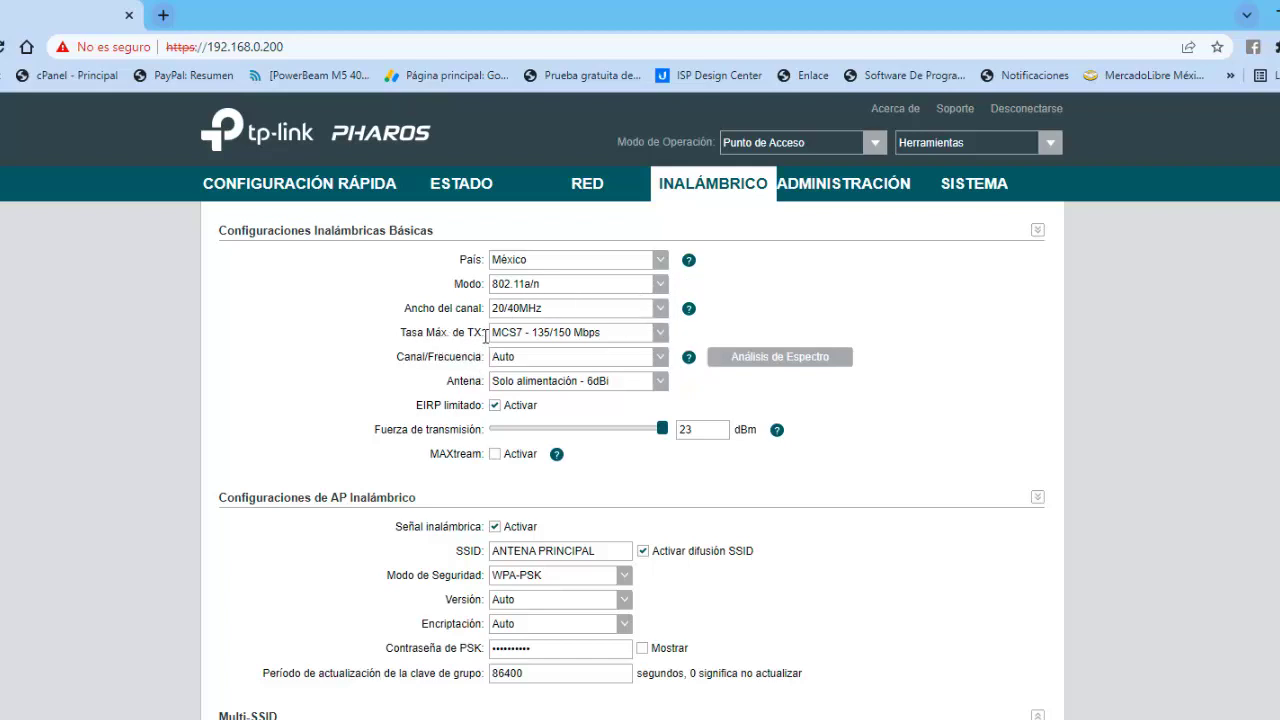
{"action": "left_click", "coordinate": [662, 332]}
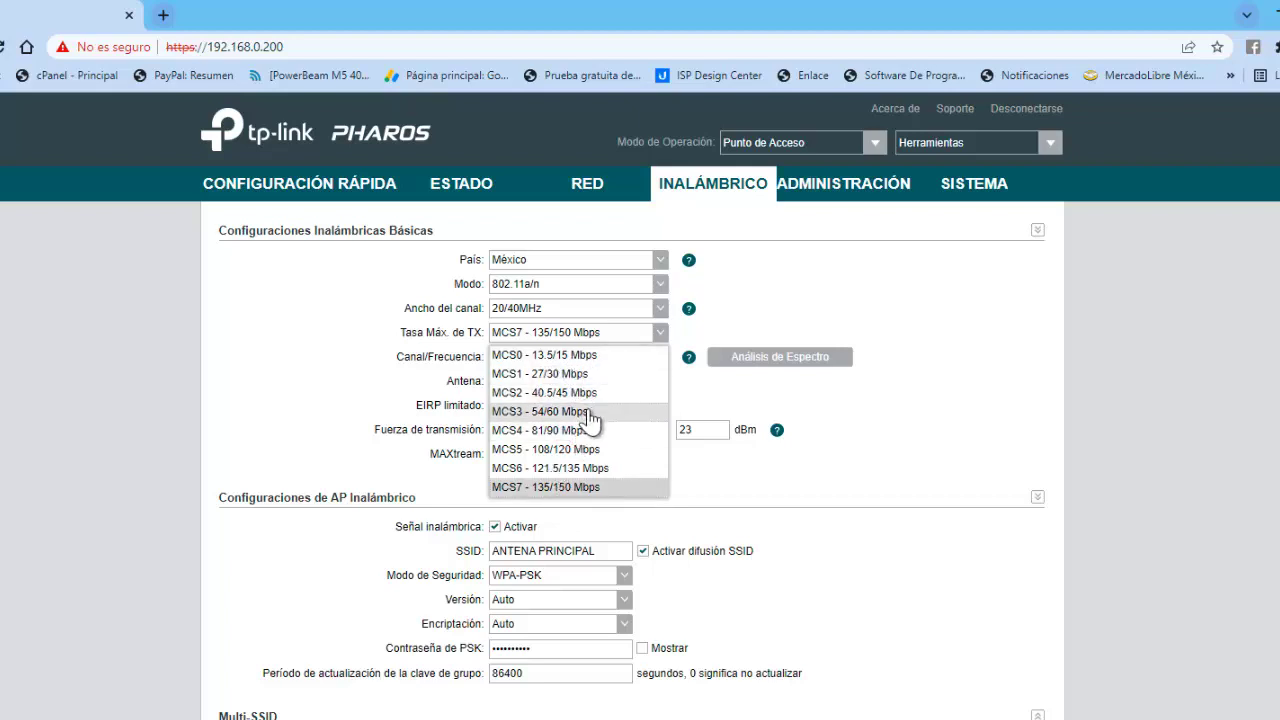
{"action": "left_click", "coordinate": [884, 335]}
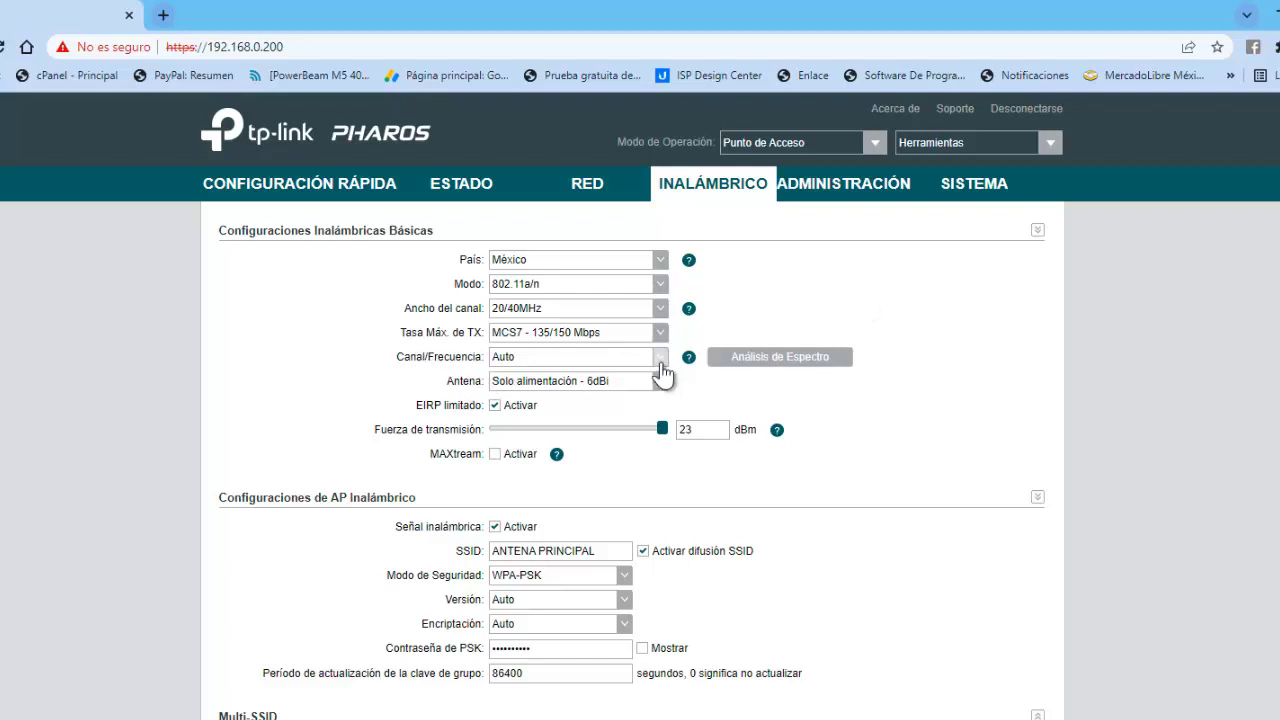
{"action": "left_click", "coordinate": [661, 358]}
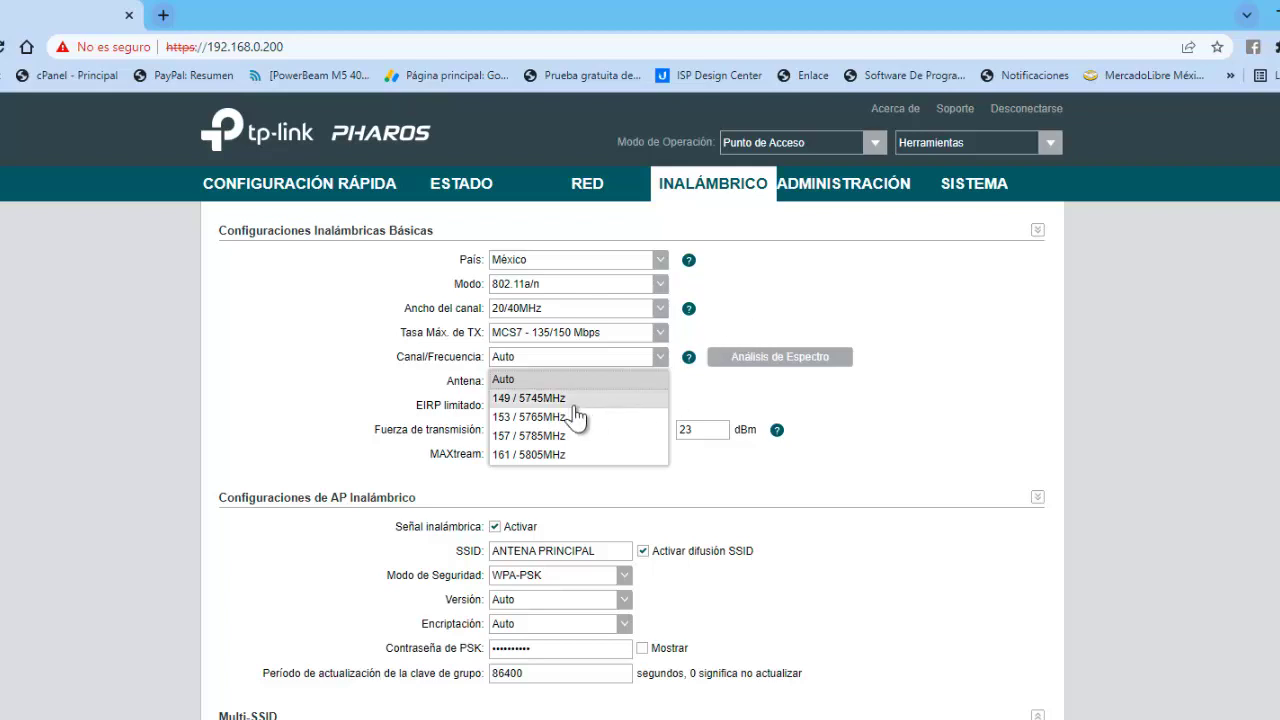
{"action": "left_click", "coordinate": [866, 295]}
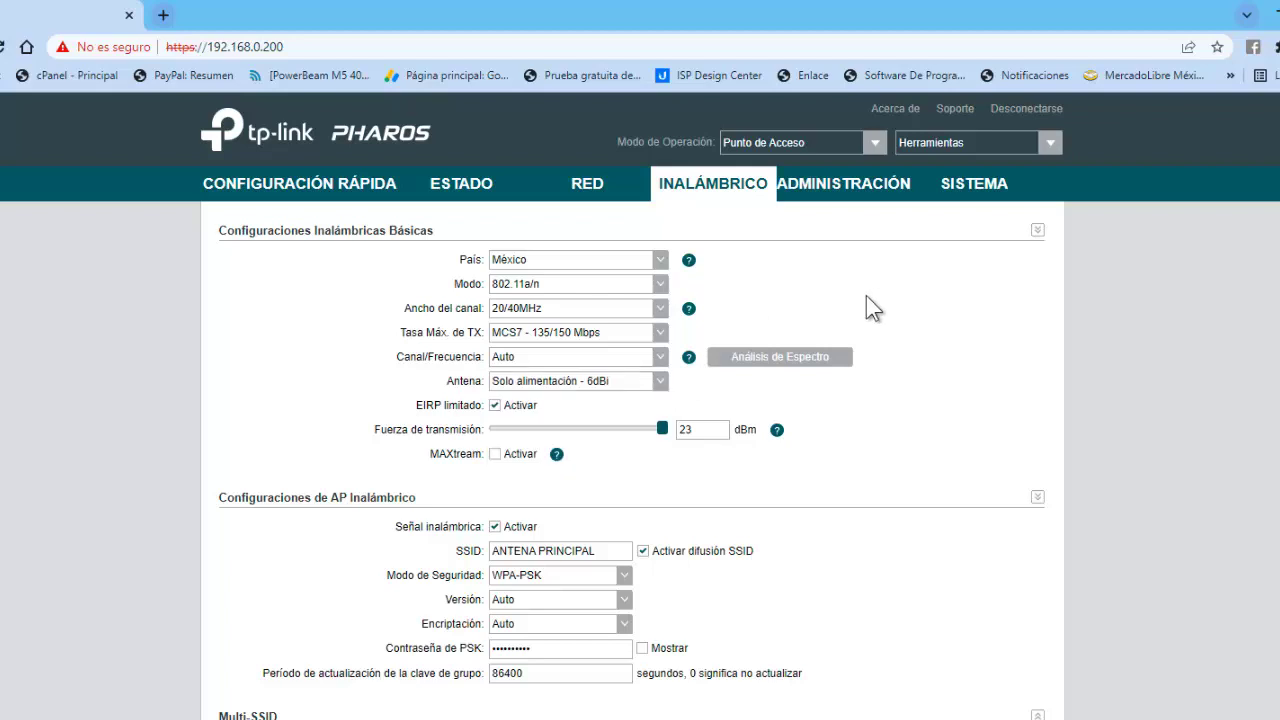
Confirm and run Análisis de Espectro over 4920-5300 MHz, then close the results window.
{"action": "left_click", "coordinate": [754, 357]}
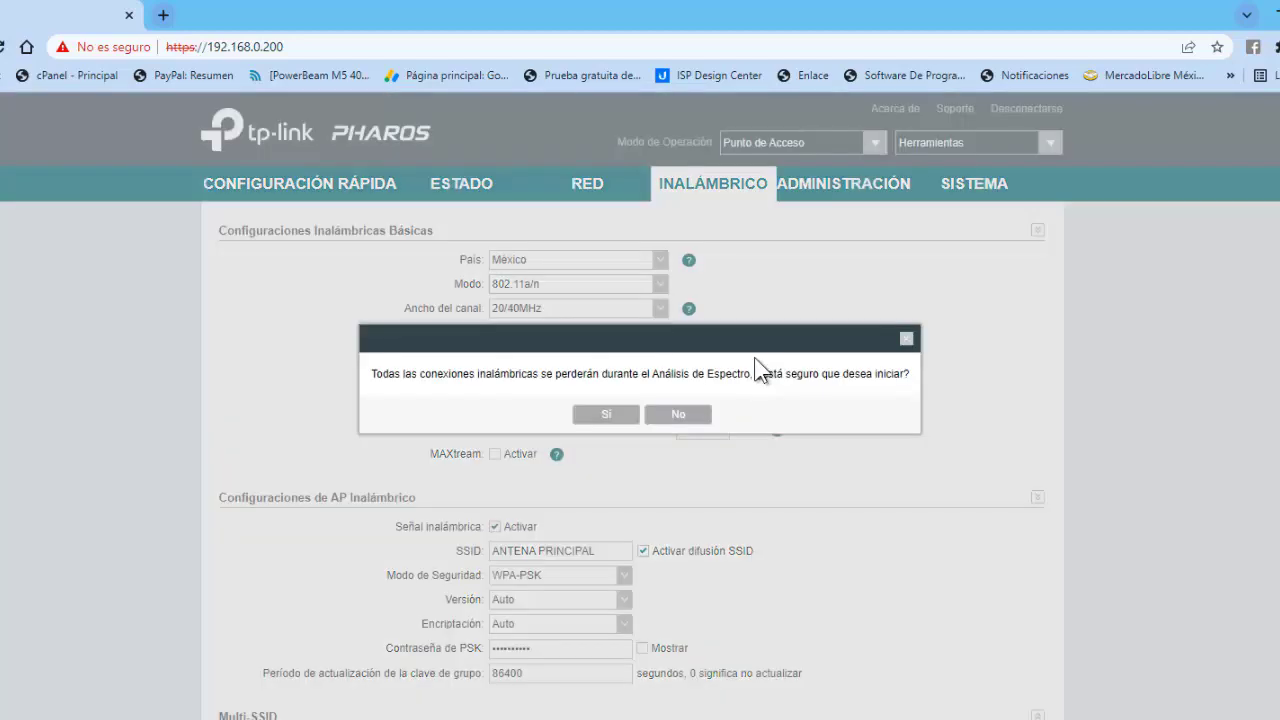
{"action": "left_click", "coordinate": [616, 410]}
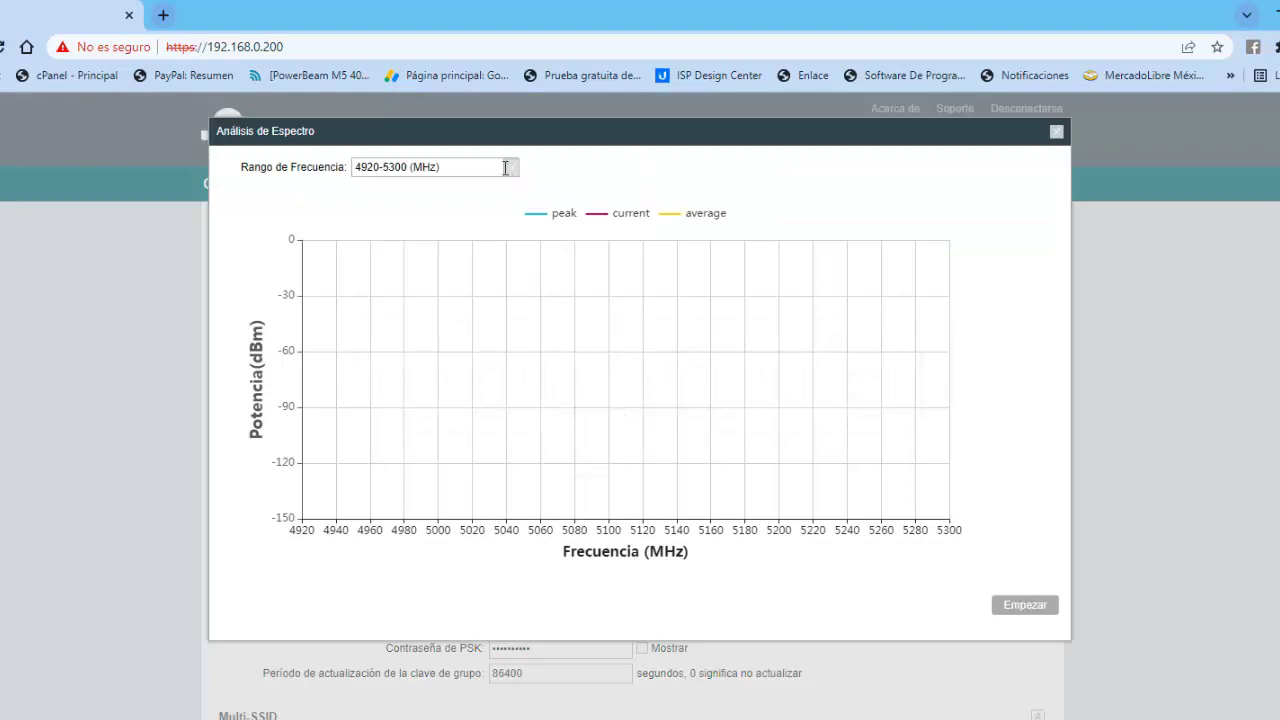
{"action": "left_click", "coordinate": [504, 168]}
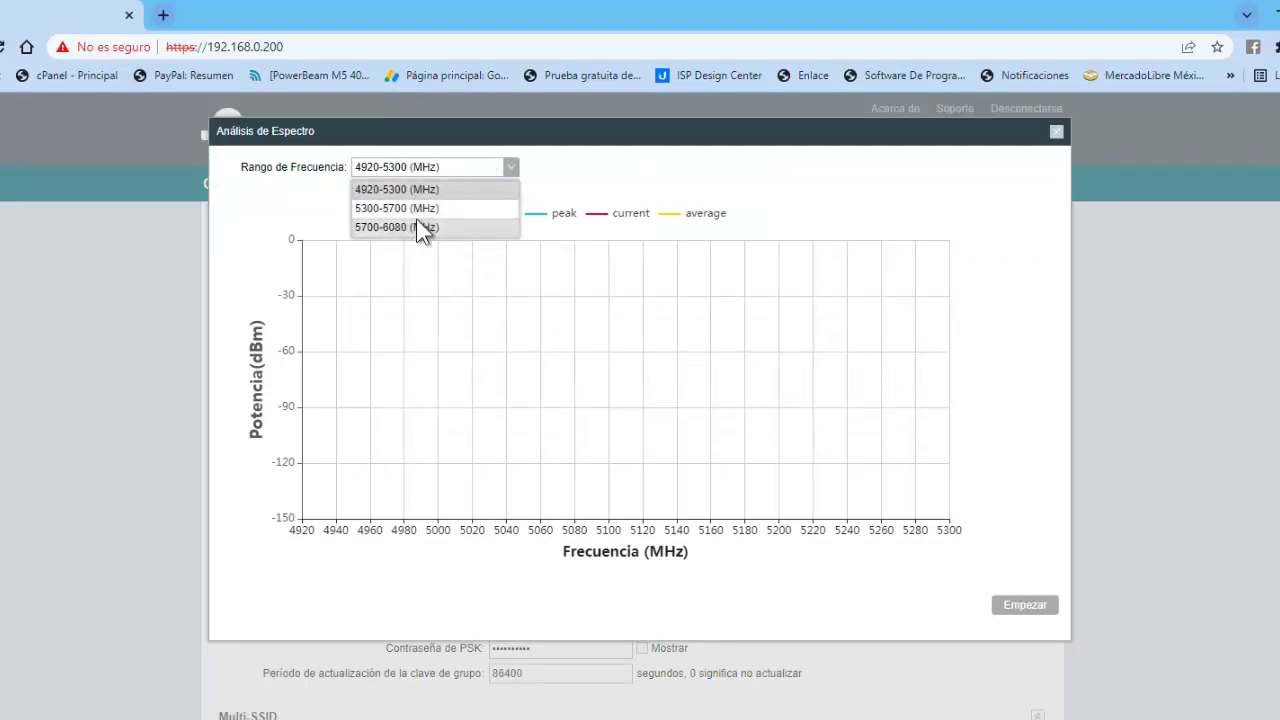
{"action": "left_click", "coordinate": [690, 178]}
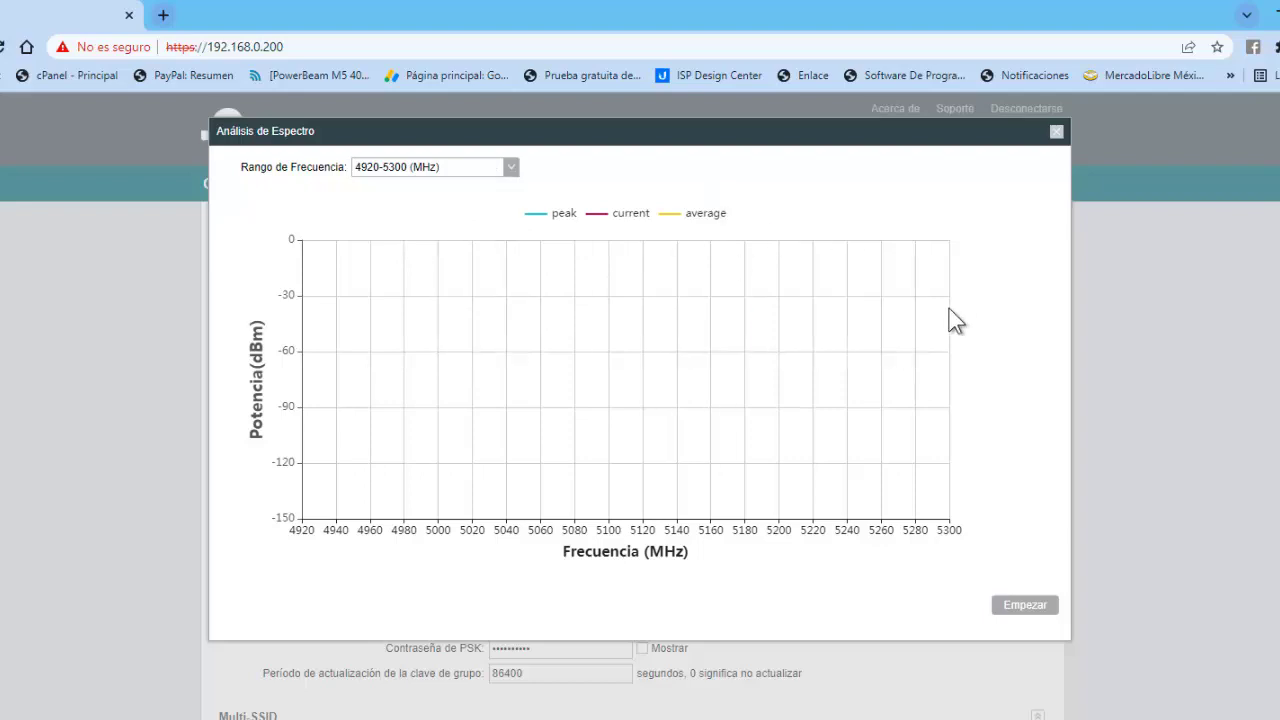
{"action": "left_click", "coordinate": [1043, 606]}
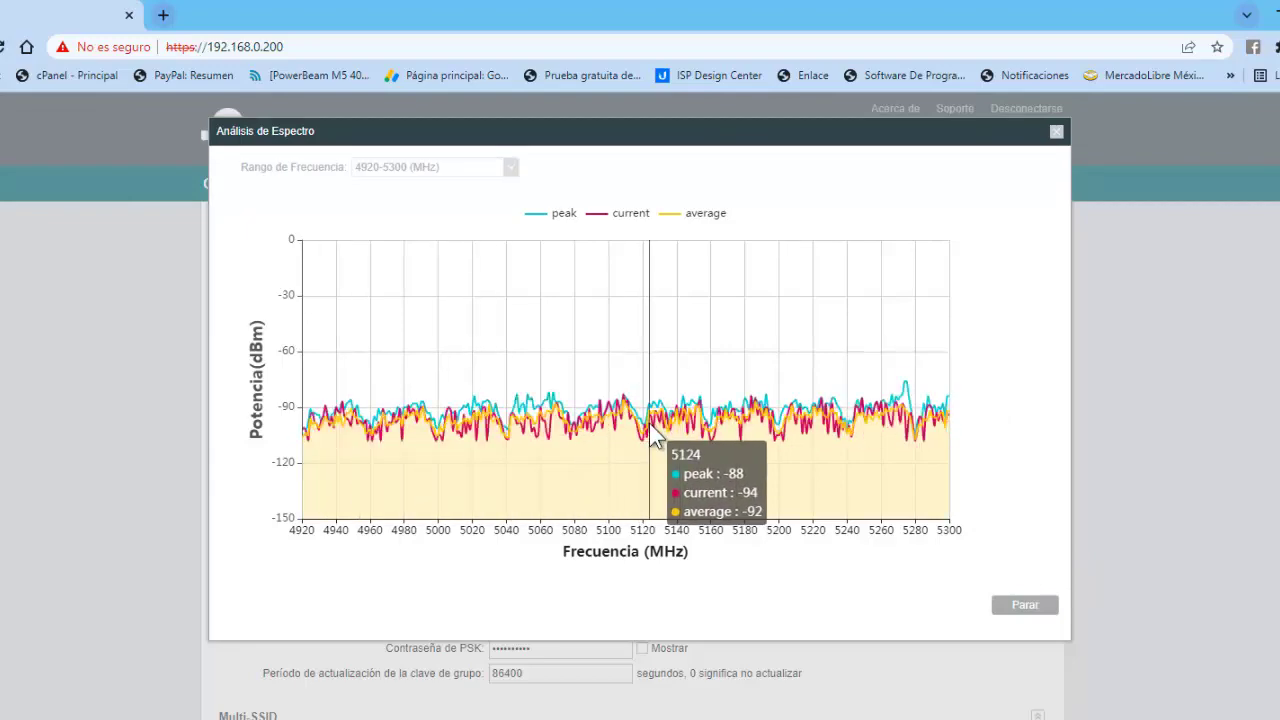
{"action": "left_click", "coordinate": [1056, 131]}
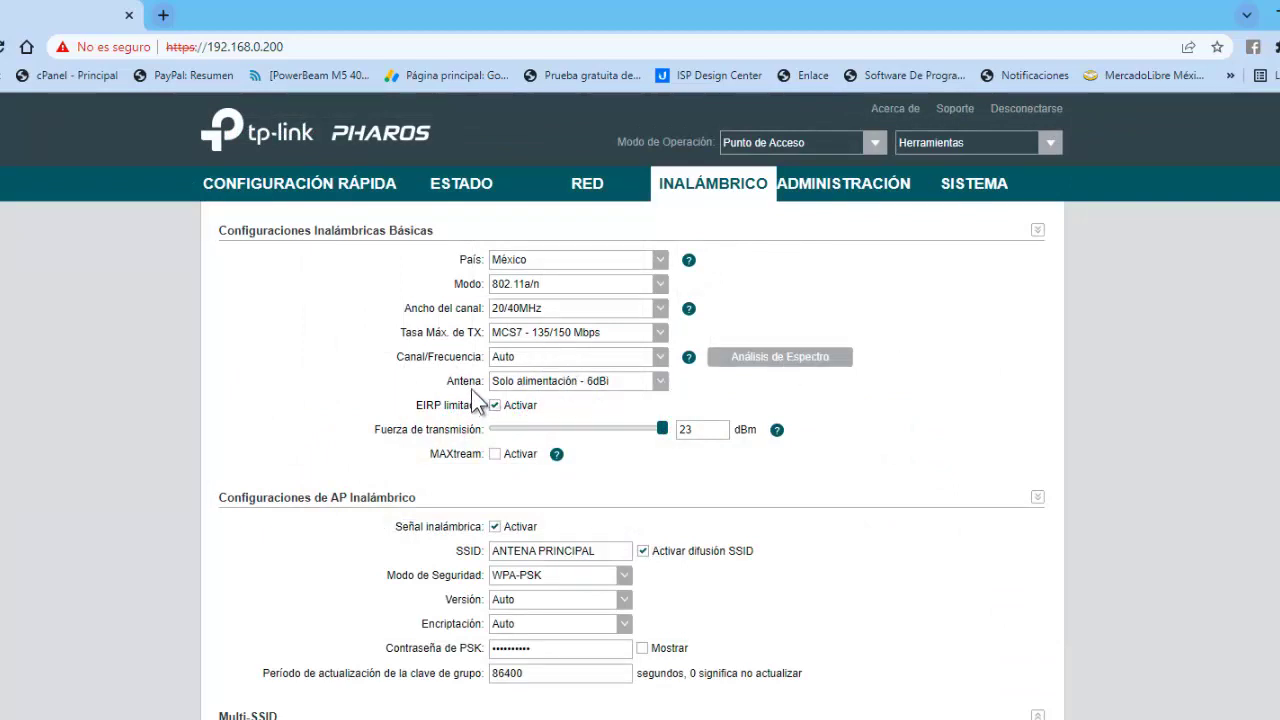
Try the 23dBi antenna, return to Solo alimentación - 6dBi, and lower the transmit power.
{"action": "left_click", "coordinate": [664, 388]}
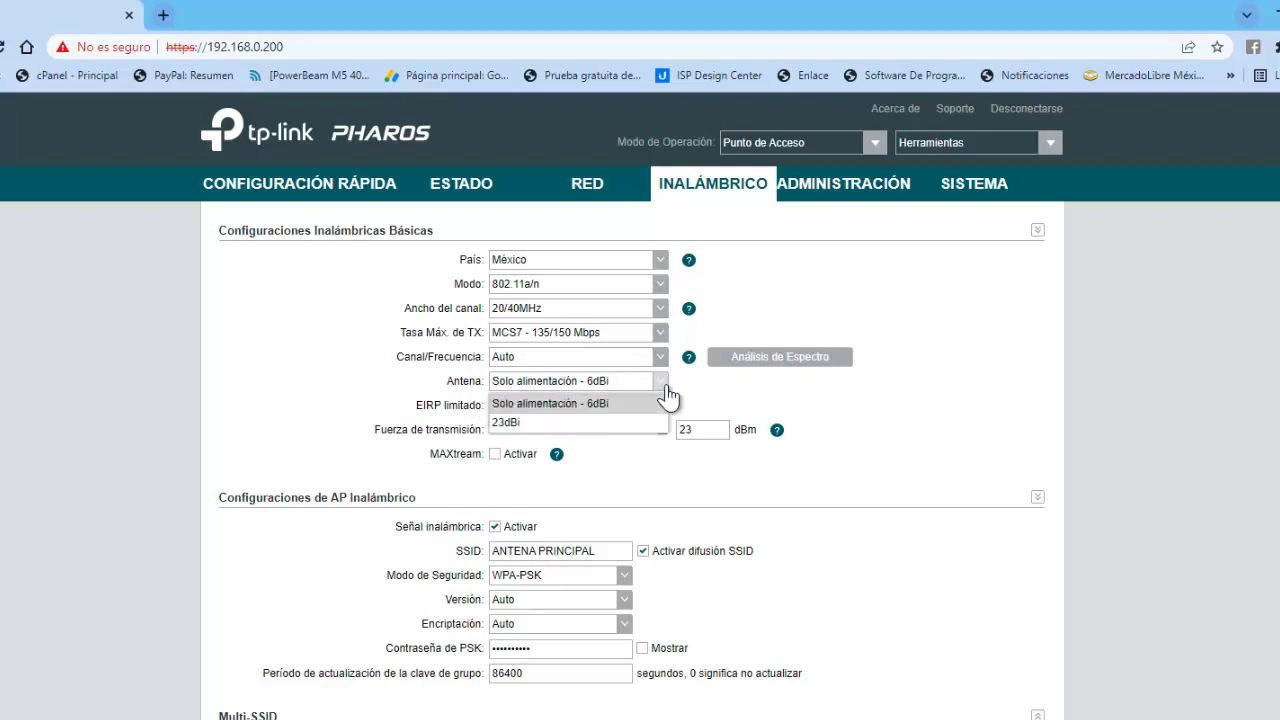
{"action": "left_click", "coordinate": [612, 423]}
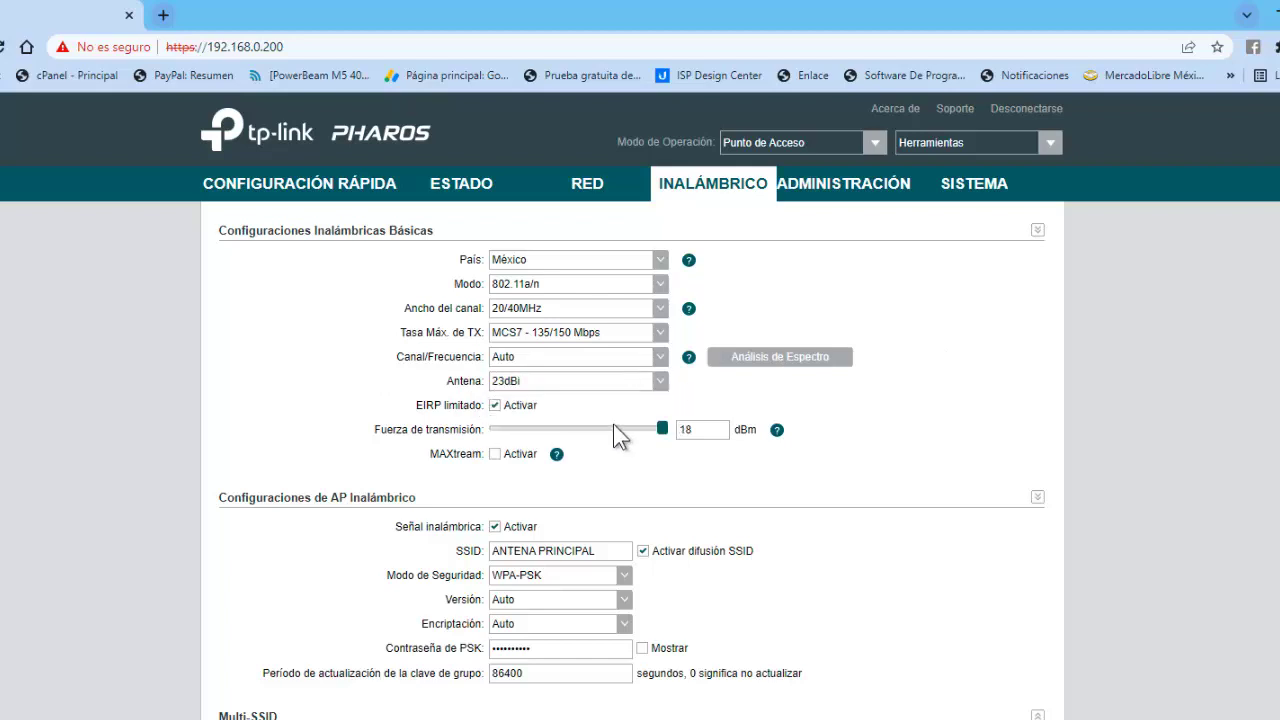
{"action": "left_click", "coordinate": [660, 384]}
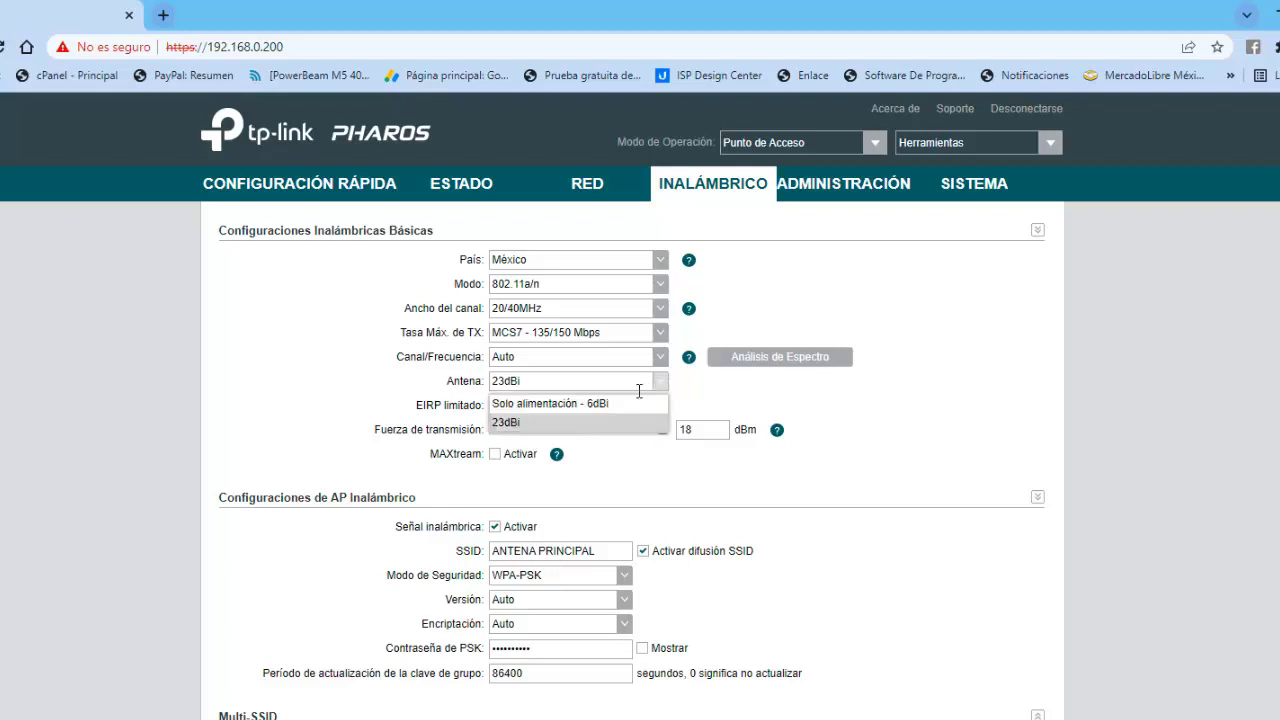
{"action": "left_click", "coordinate": [509, 403]}
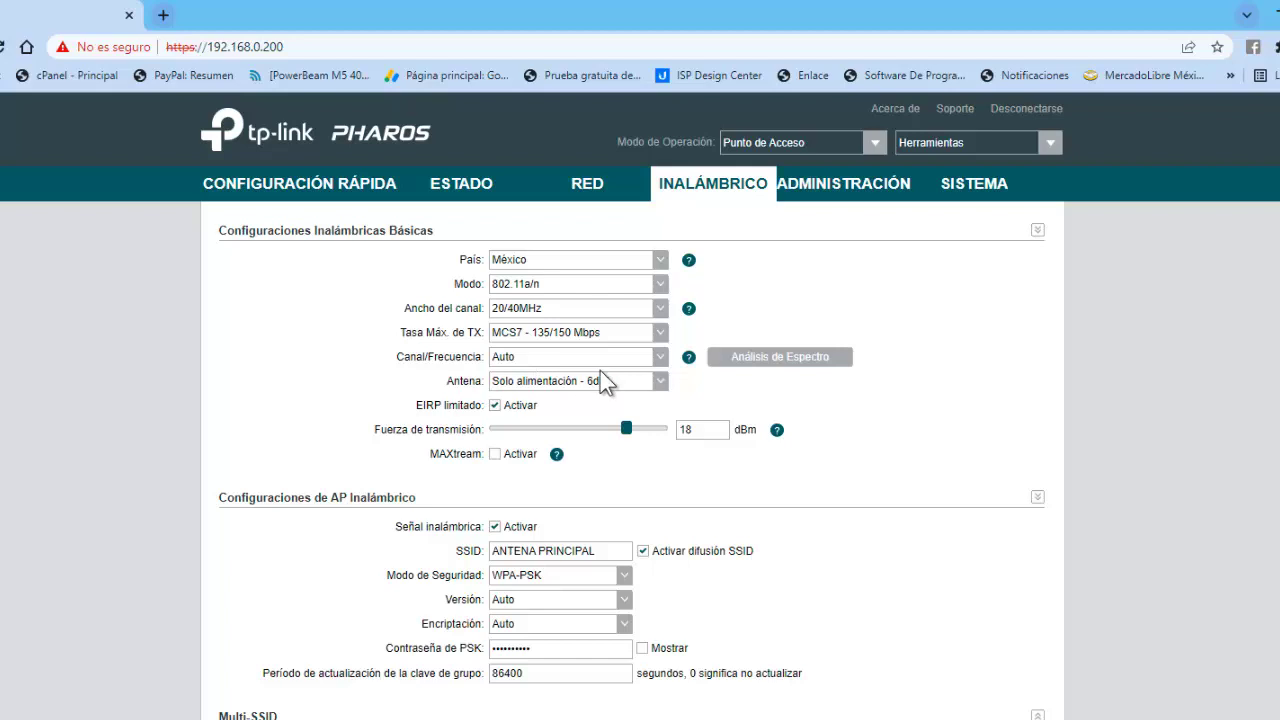
{"action": "left_click_drag", "start_coordinate": [629, 436], "coordinate": [672, 438]}
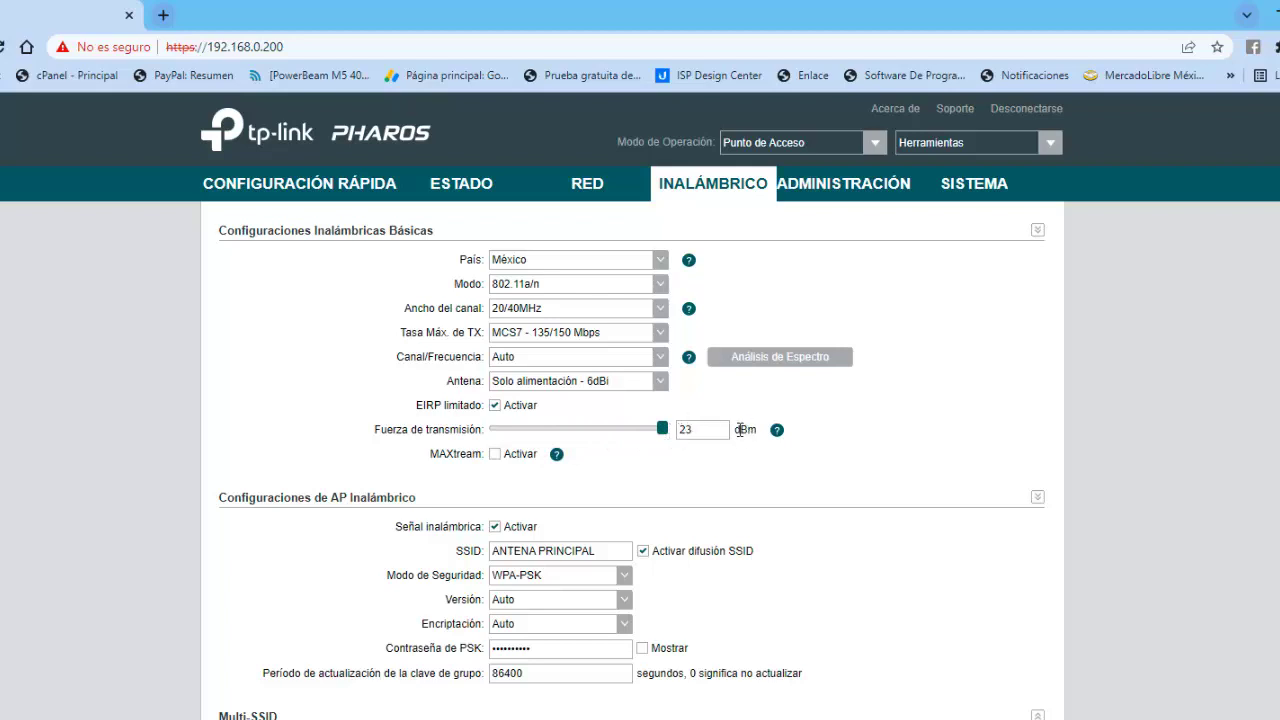
Reselect the 6dBi feed-only antenna, adjust the power slider, and uncheck EIRP limitado.
{"action": "left_click", "coordinate": [664, 388]}
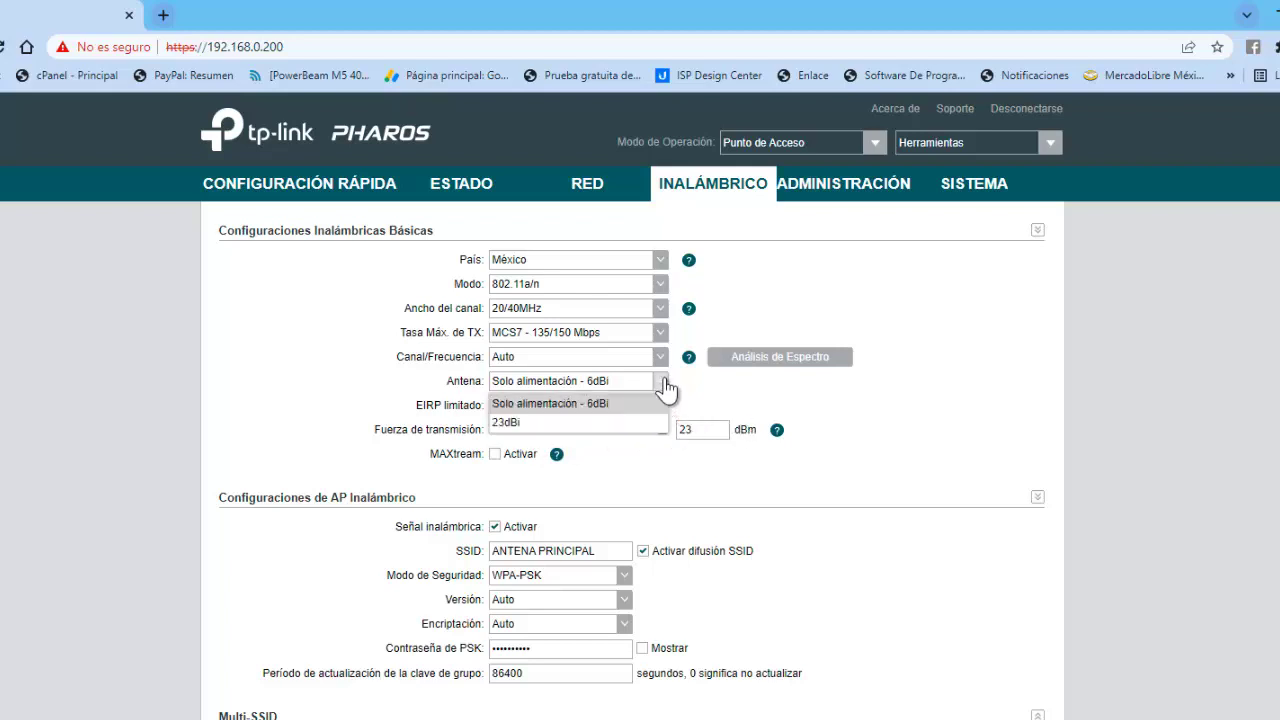
{"action": "left_click", "coordinate": [580, 422]}
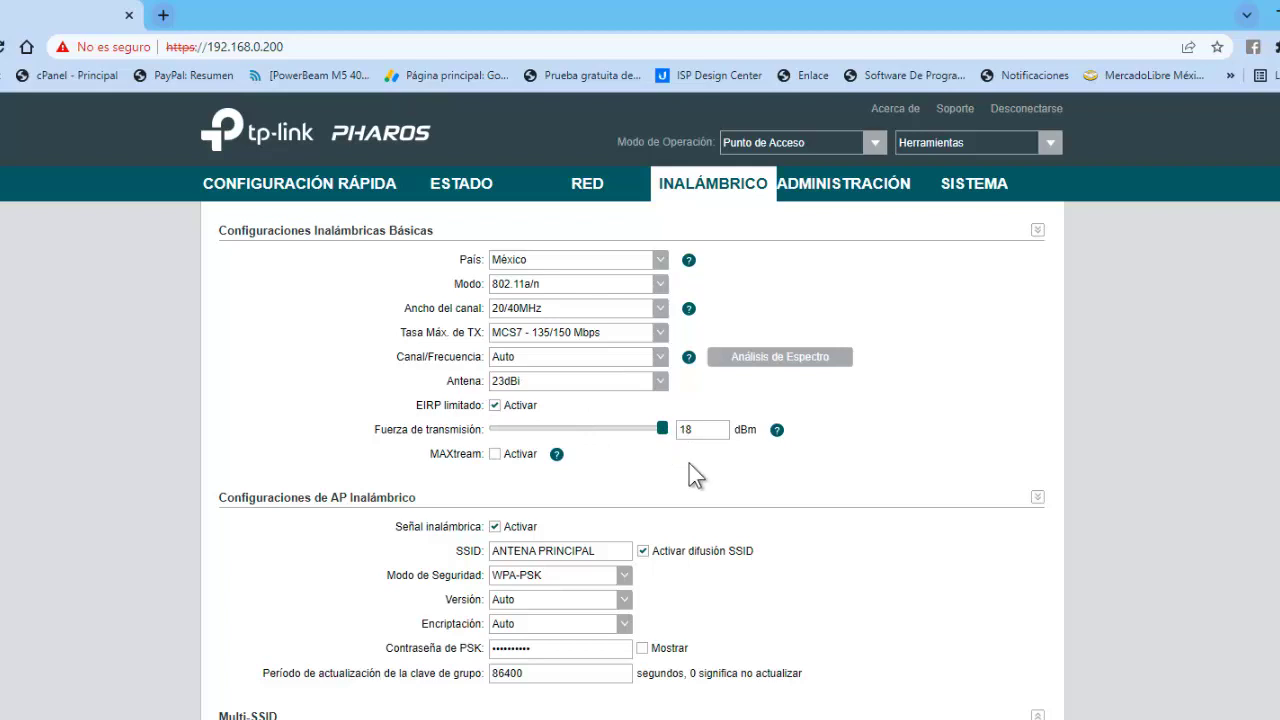
{"action": "left_click", "coordinate": [660, 390]}
{"action": "left_click", "coordinate": [575, 398]}
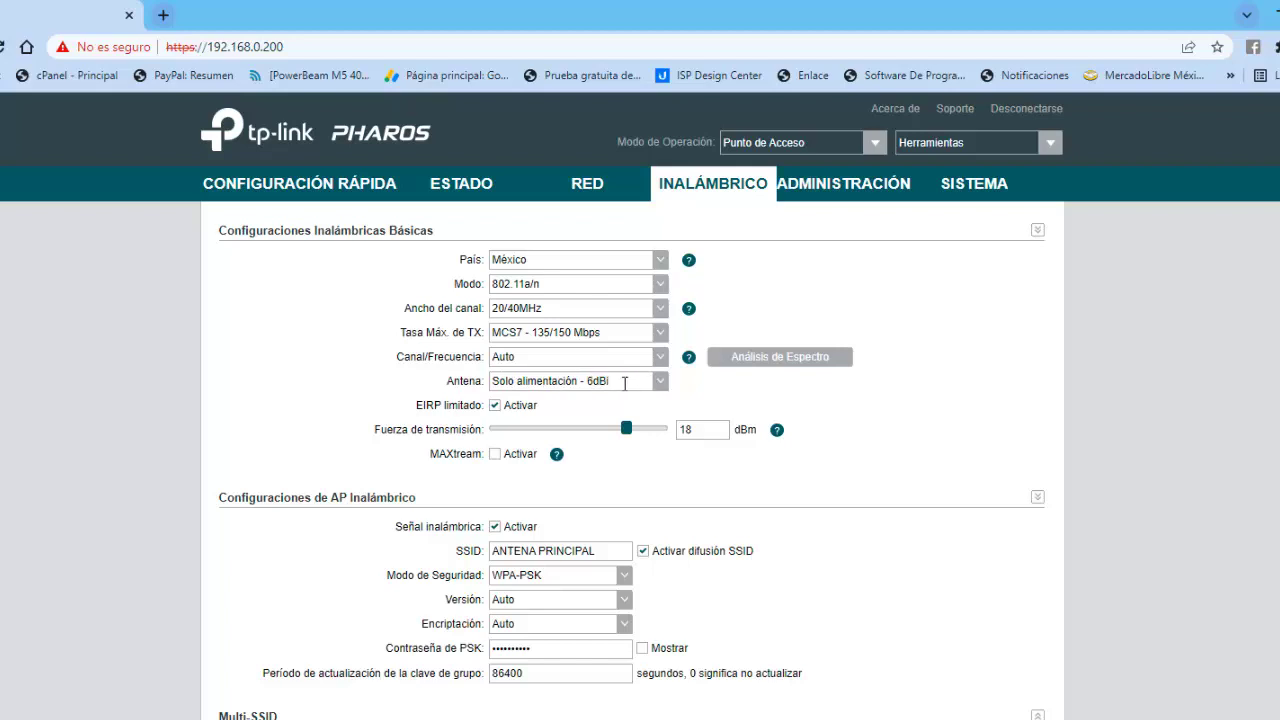
{"action": "left_click_drag", "start_coordinate": [626, 428], "coordinate": [518, 438]}
{"action": "left_click", "coordinate": [494, 405]}
Show the wireless password, then apply and save the wireless settings.
{"action": "left_click", "coordinate": [642, 648]}
{"action": "scroll", "coordinate": [770, 392], "scroll_direction": "down", "scroll_amount": 4}
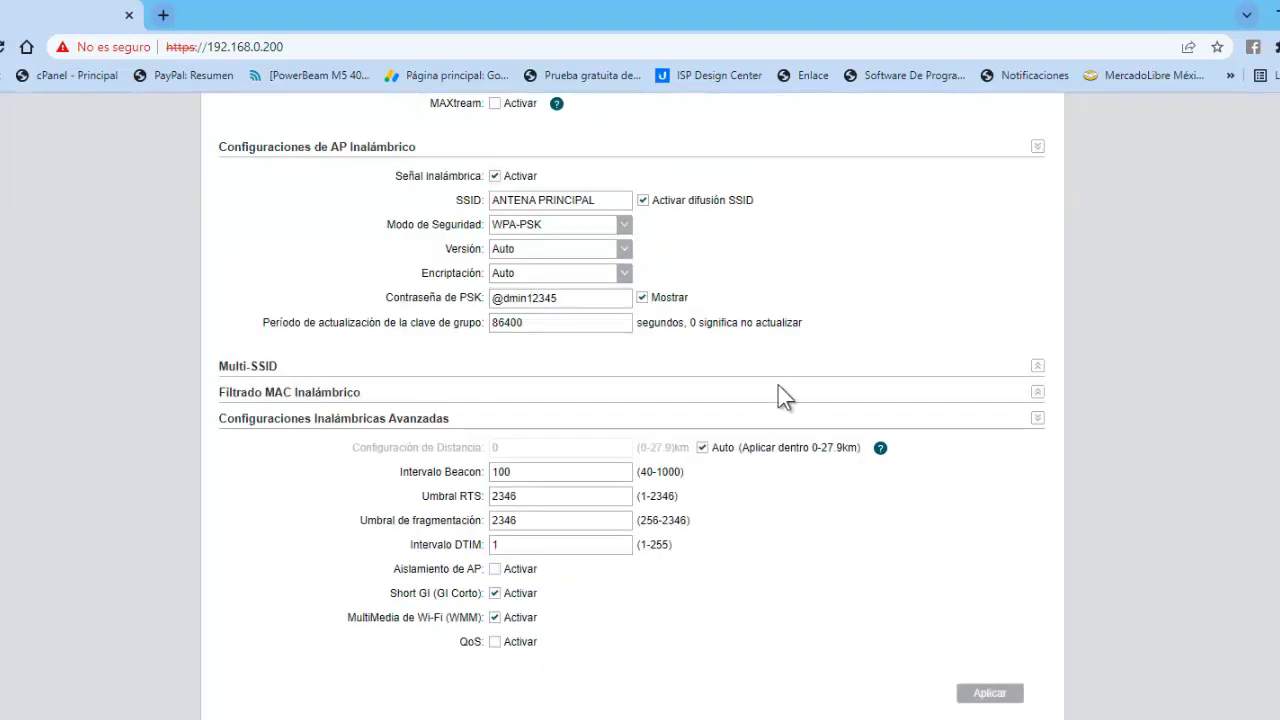
{"action": "scroll", "coordinate": [586, 337], "scroll_direction": "up", "scroll_amount": 2}
{"action": "scroll", "coordinate": [815, 350], "scroll_direction": "up", "scroll_amount": 2}
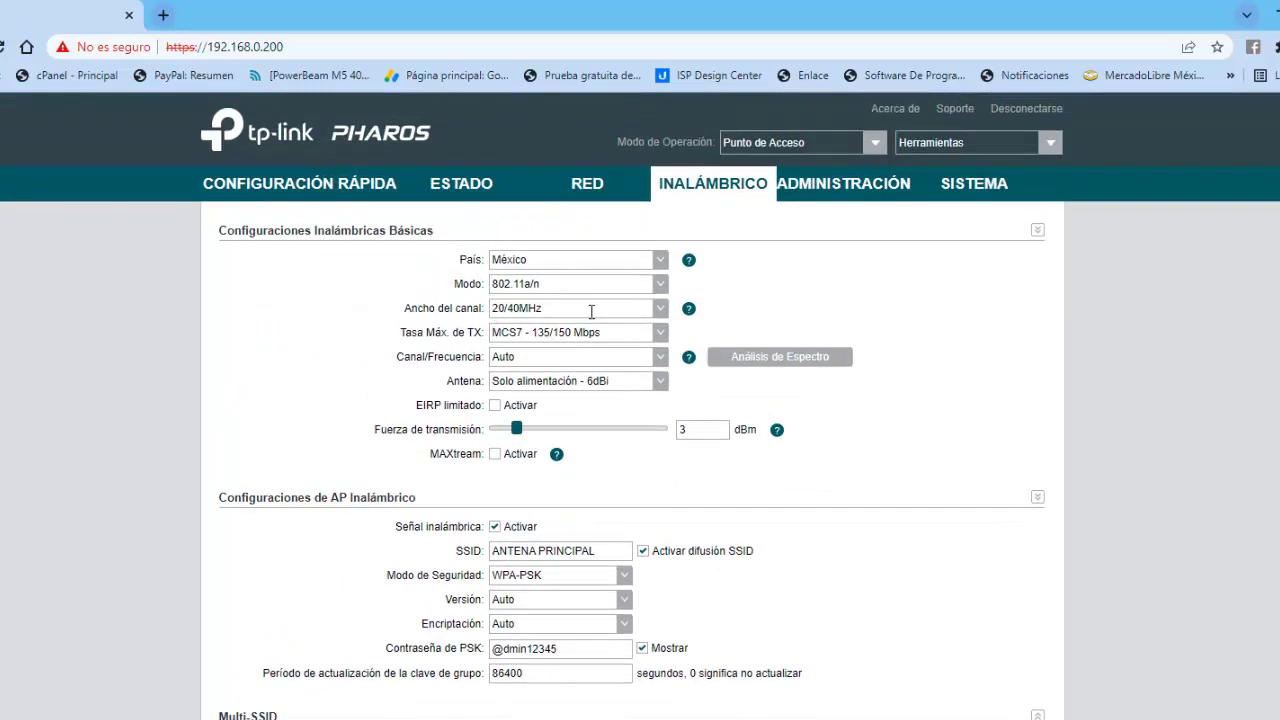
{"action": "scroll", "coordinate": [971, 444], "scroll_direction": "down", "scroll_amount": 4}
{"action": "left_click", "coordinate": [990, 697]}
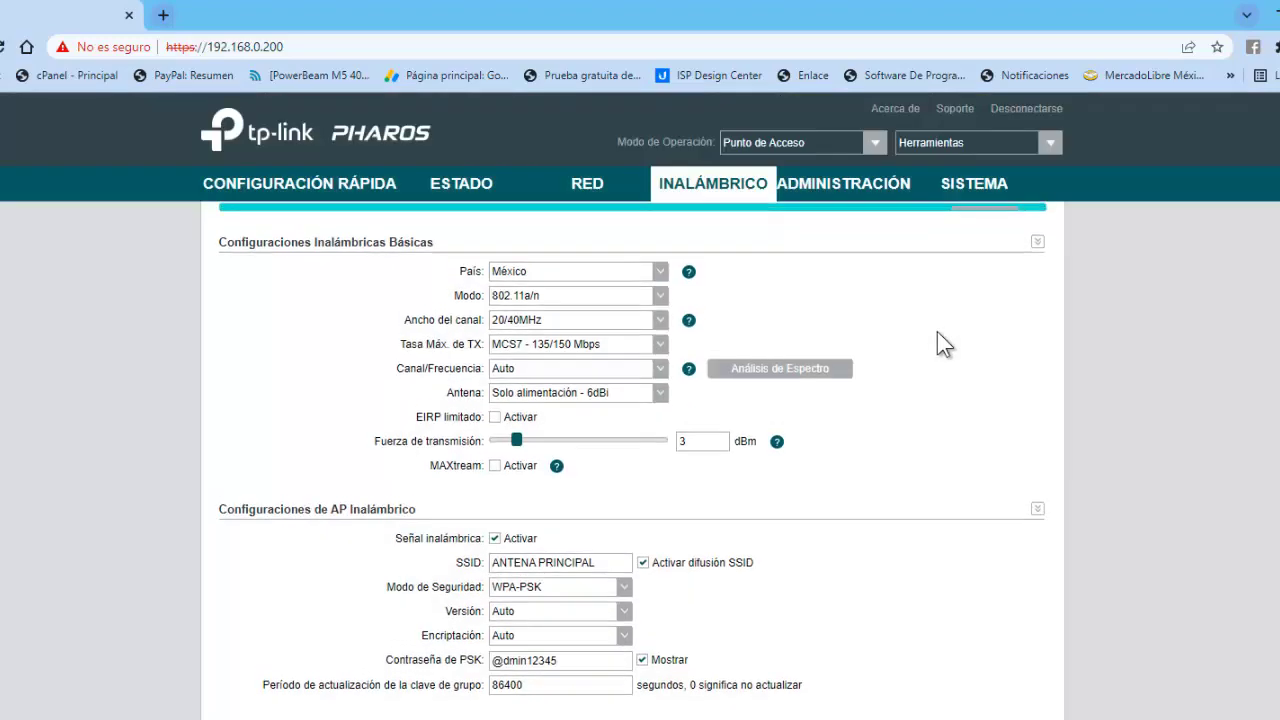
{"action": "left_click", "coordinate": [984, 243]}
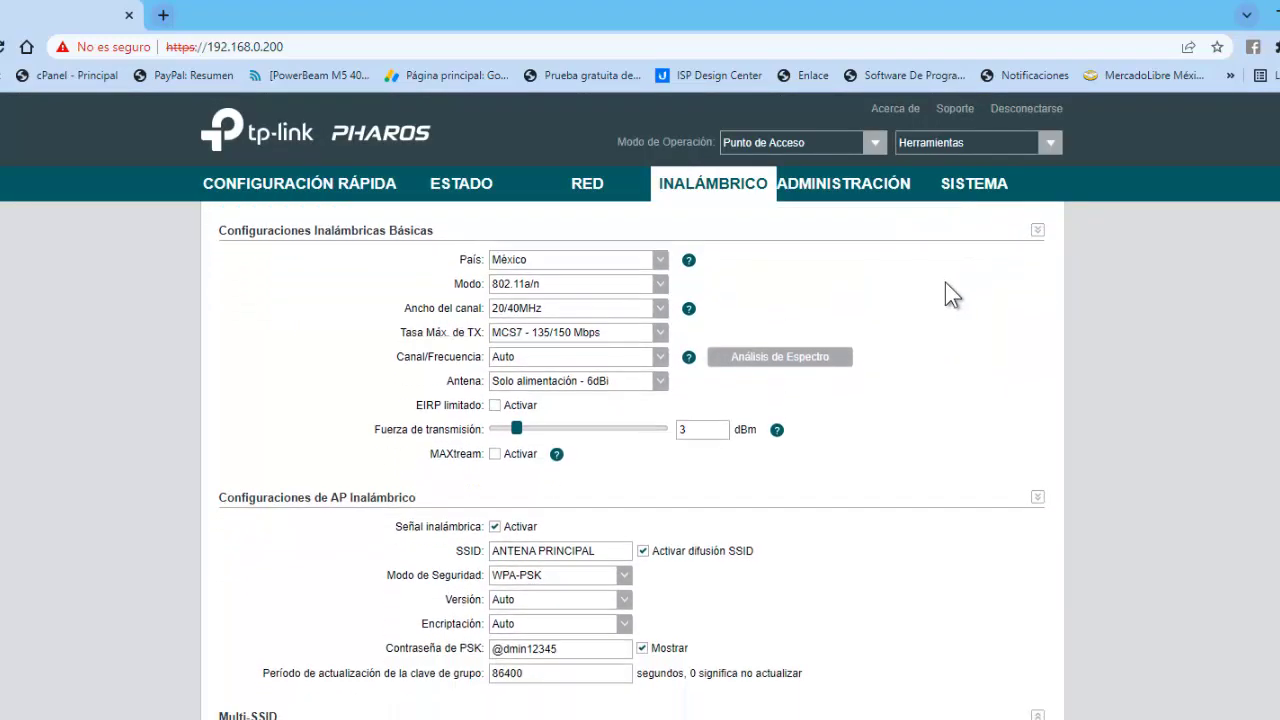